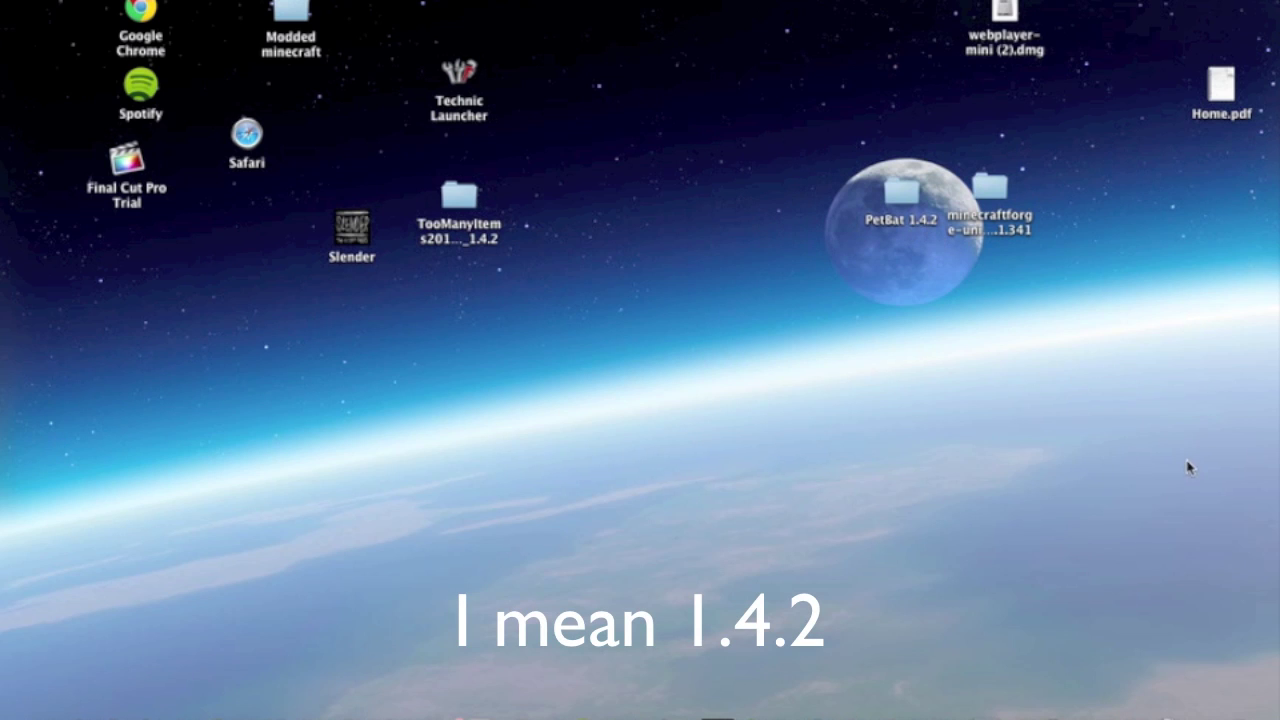
Switch to the open Chrome window and view the Universal direct download on the Forge 6.0.1 Minecraft 1.4.2 page
mouse_move(1216, 708)
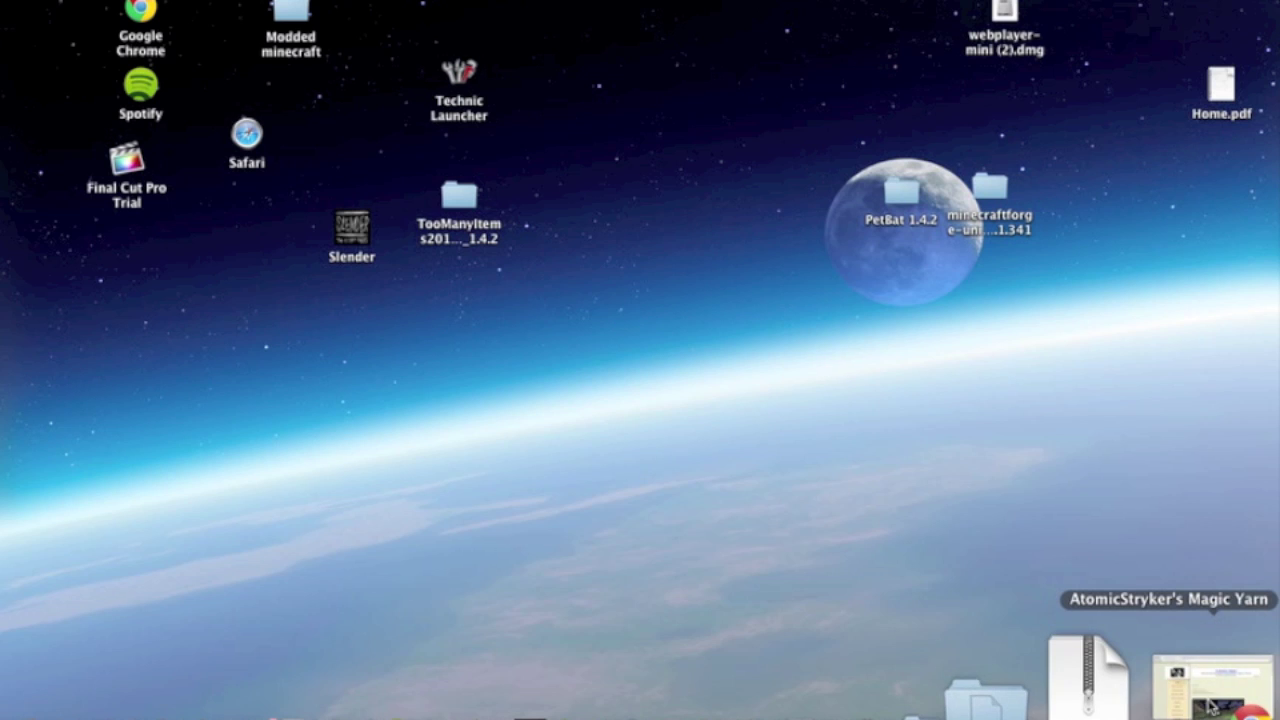
click(1205, 705)
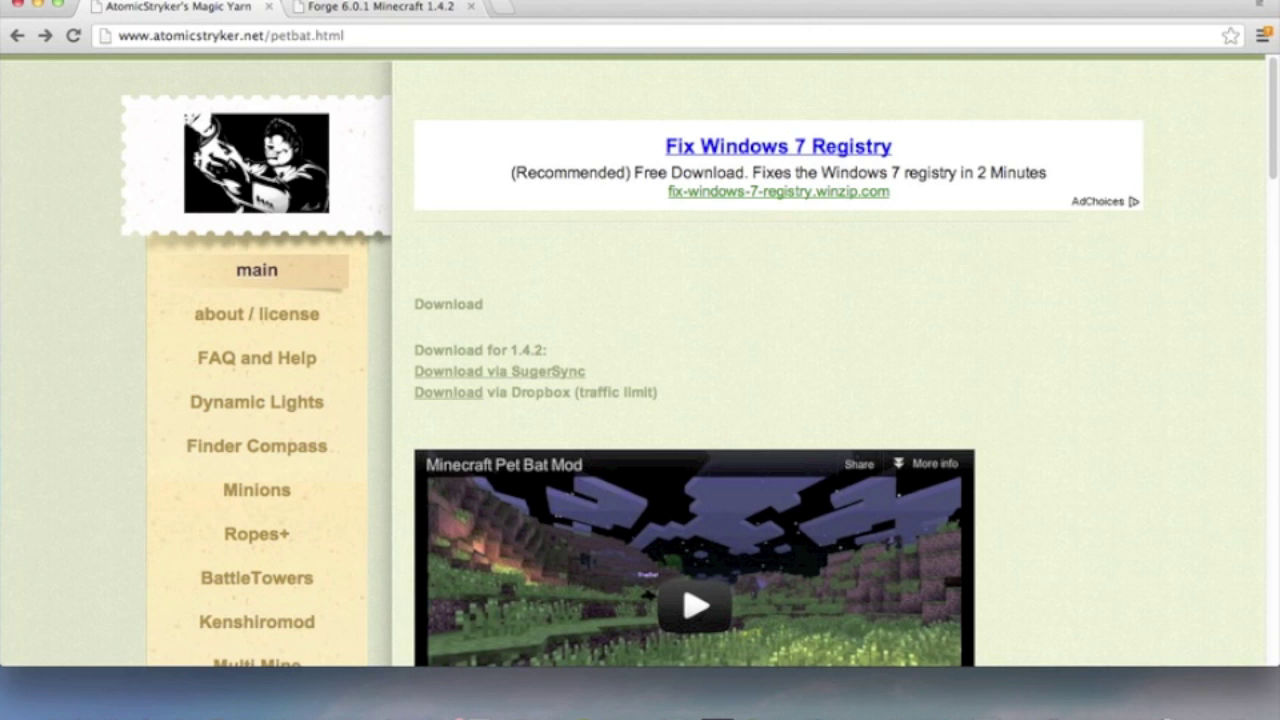
click(369, 11)
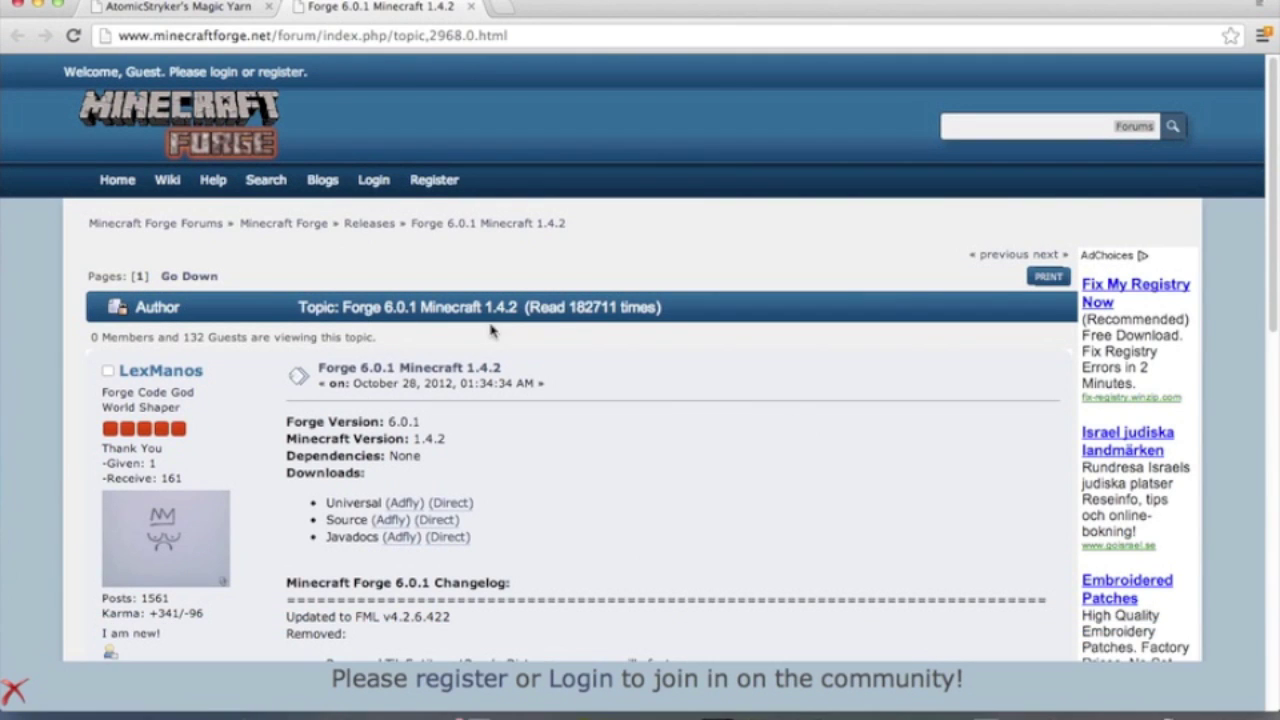
scroll(505, 342, down, 1)
scroll(505, 342, down, 1)
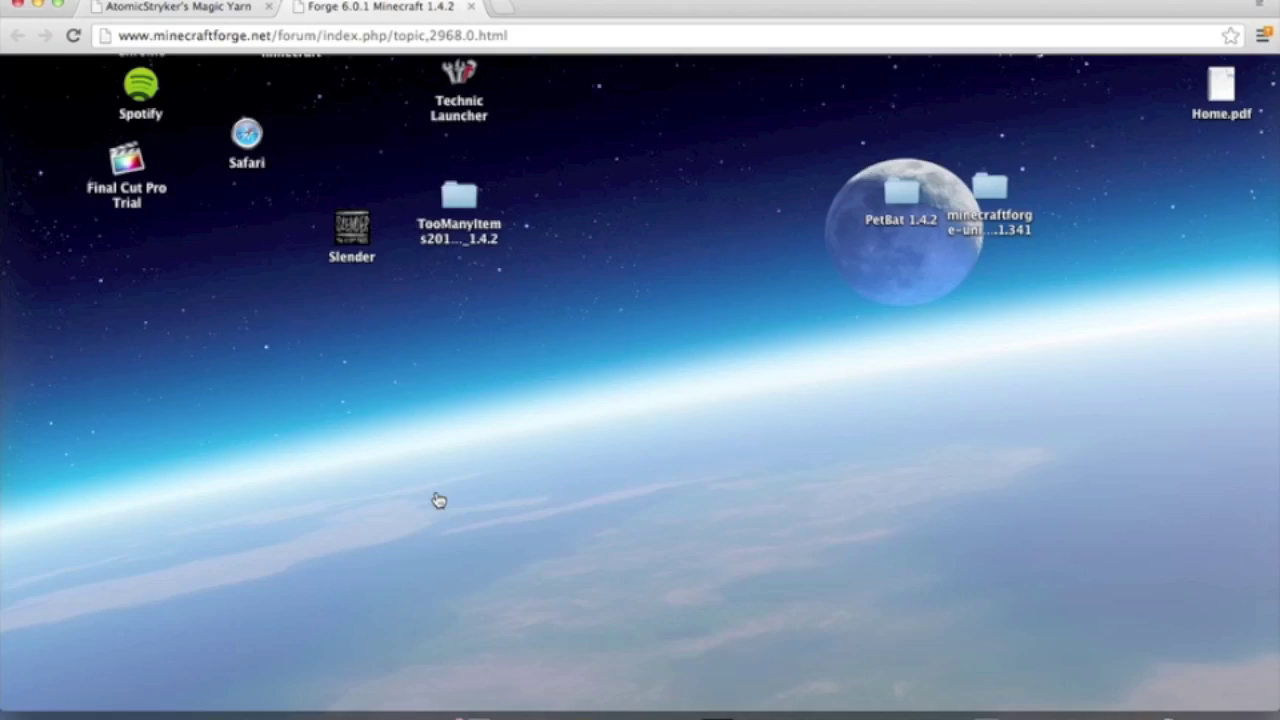
click(435, 499)
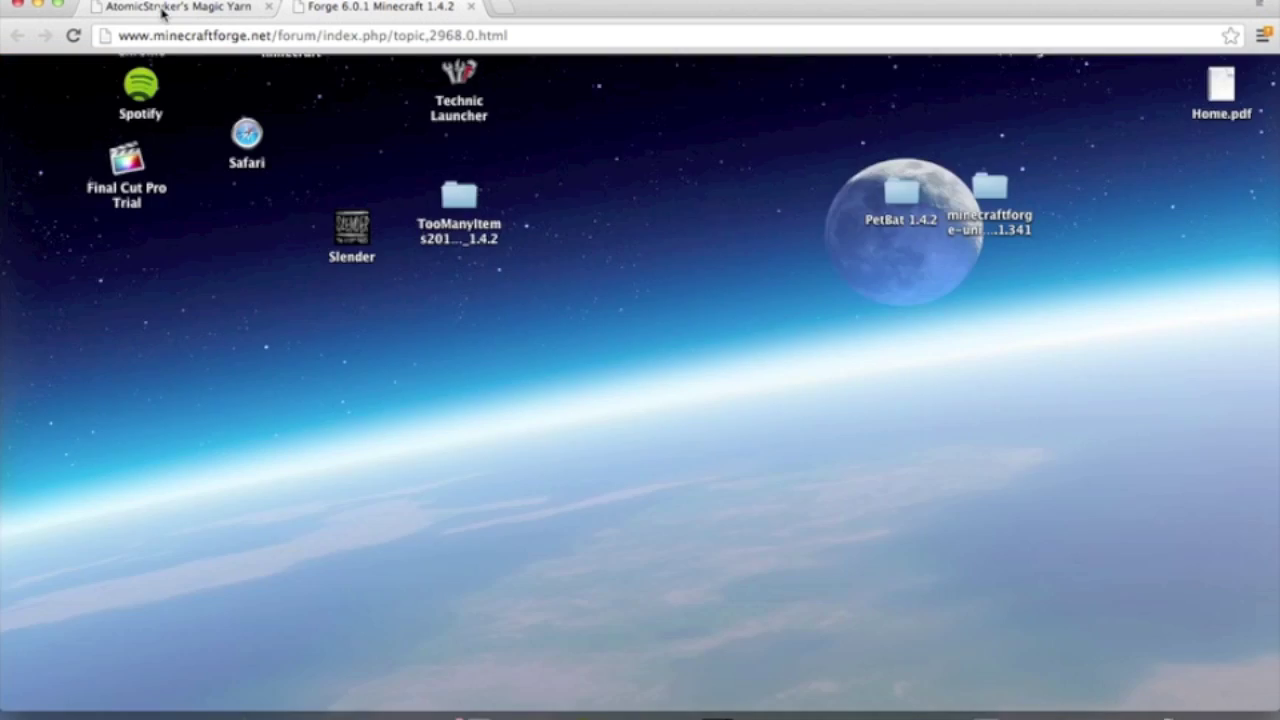
Check the Pet Bat mod's Dropbox download for 1.4.2, close that page and minimize the browser window
click(162, 12)
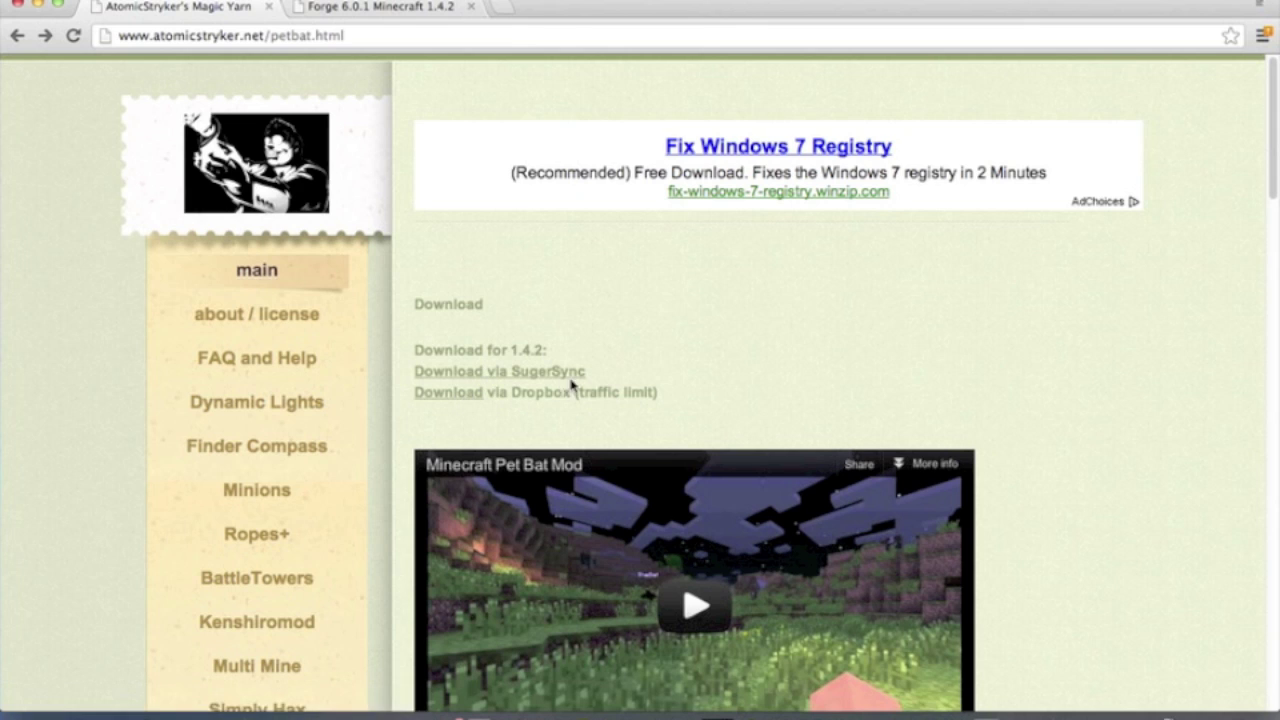
click(452, 397)
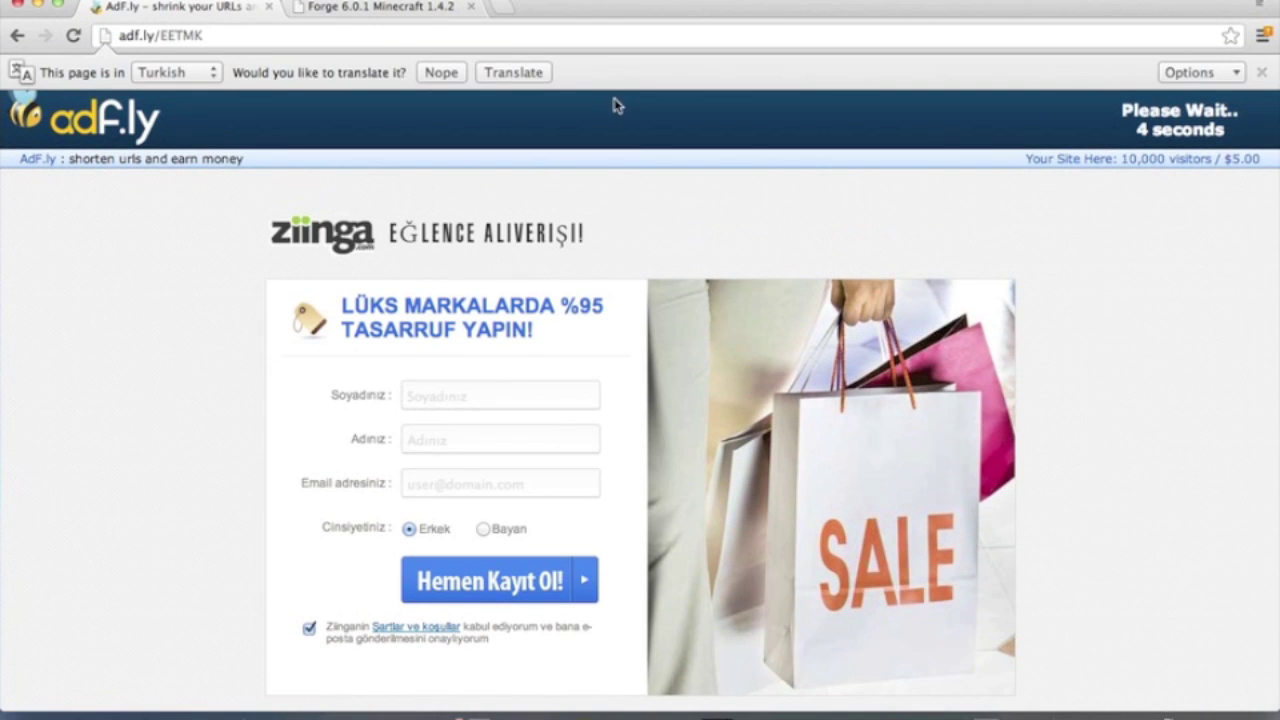
click(20, 35)
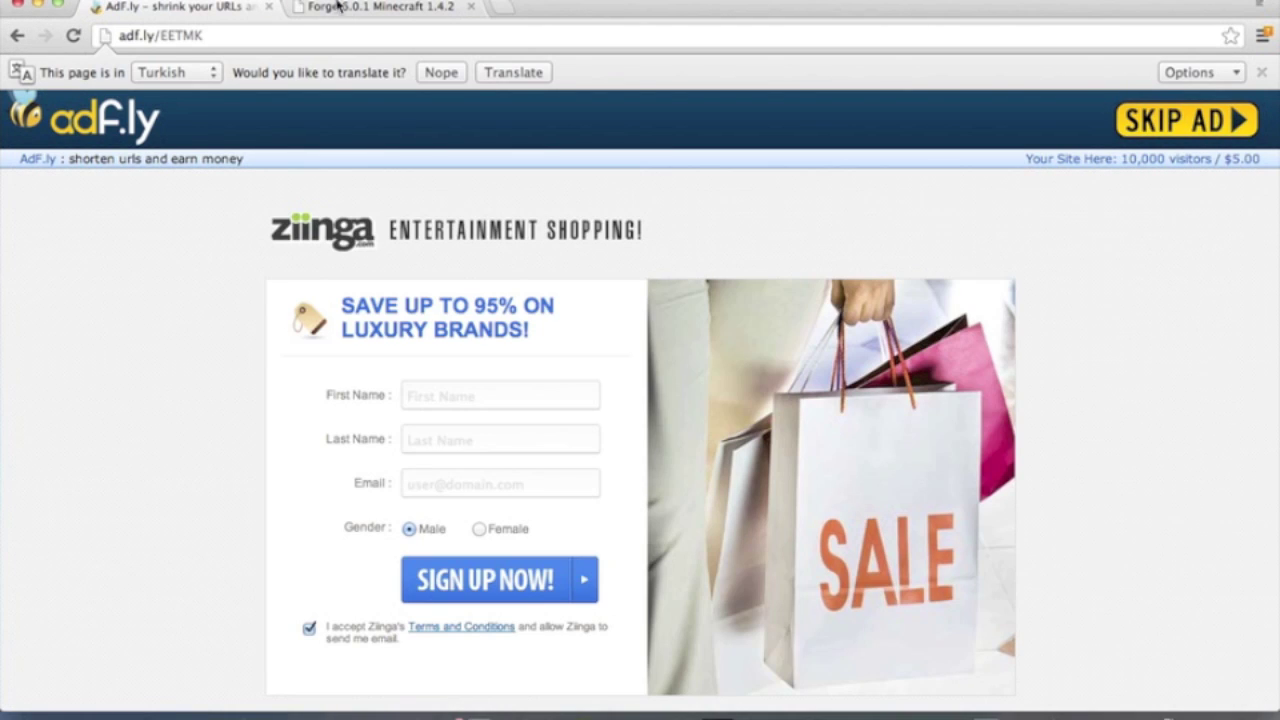
click(268, 6)
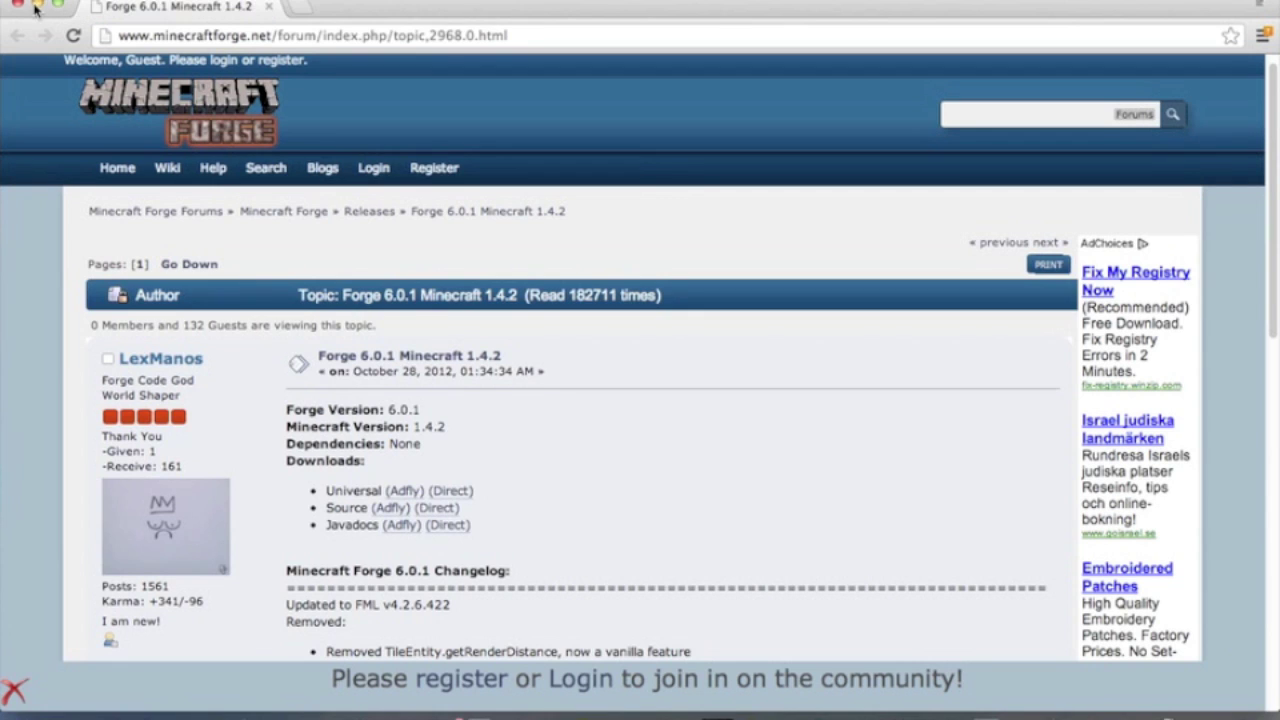
click(37, 5)
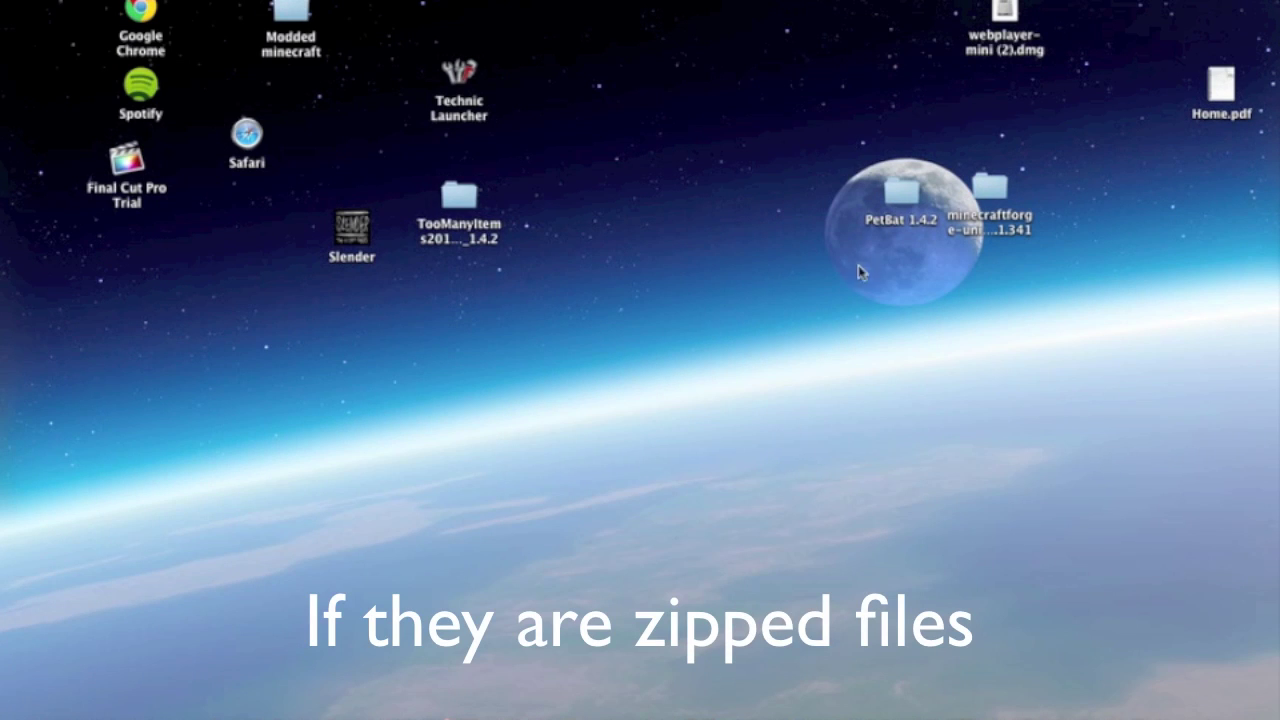
Open a Finder window and go to the folder ~/Library/Application Support
click(908, 185)
click(745, 309)
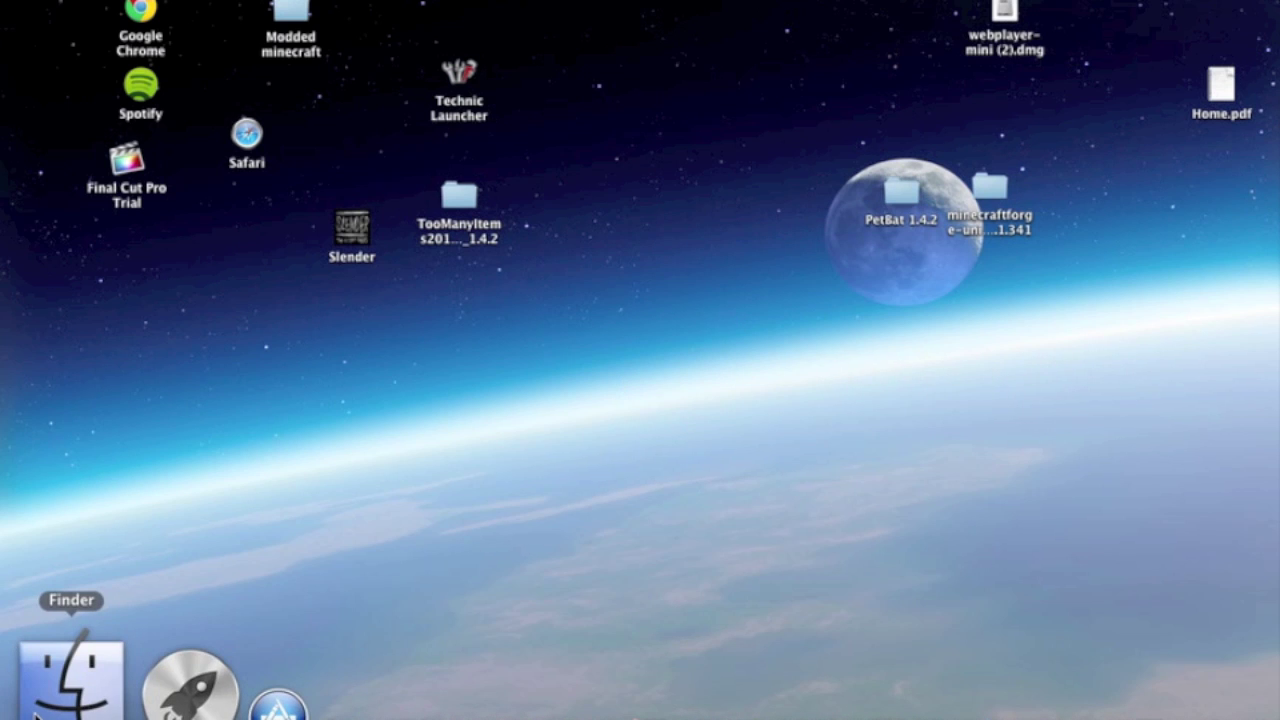
click(35, 714)
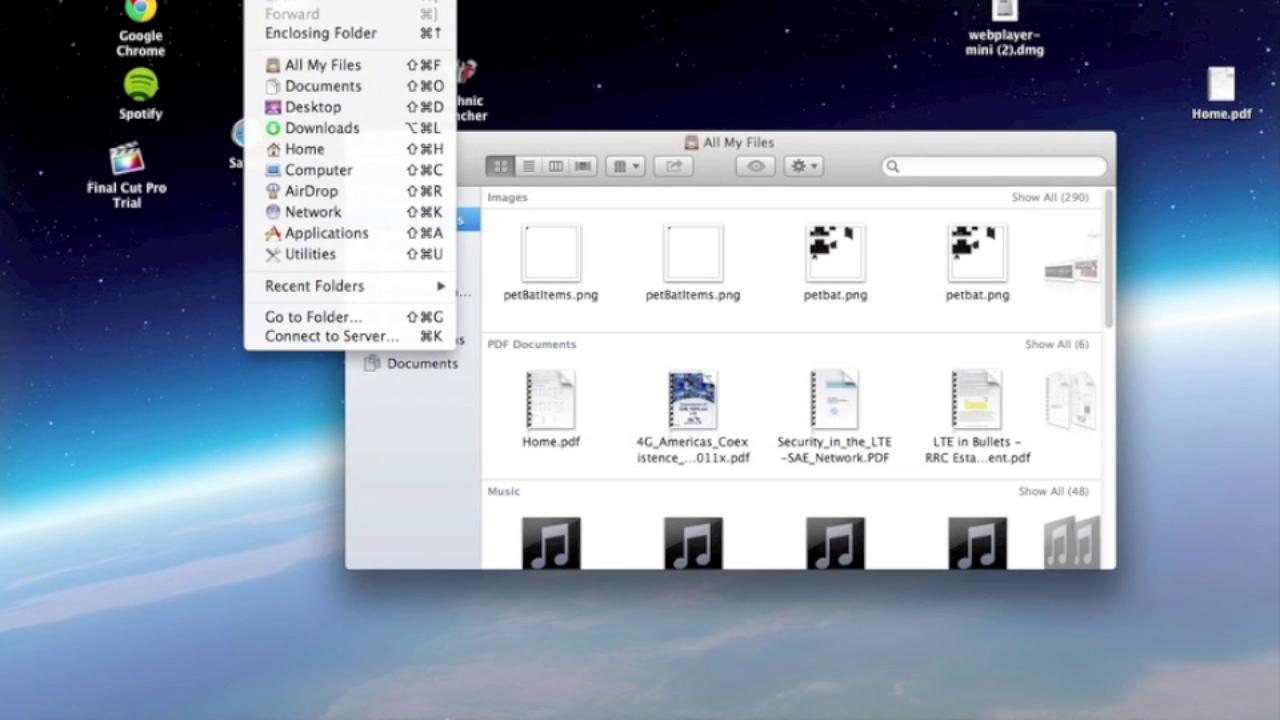
click(350, 298)
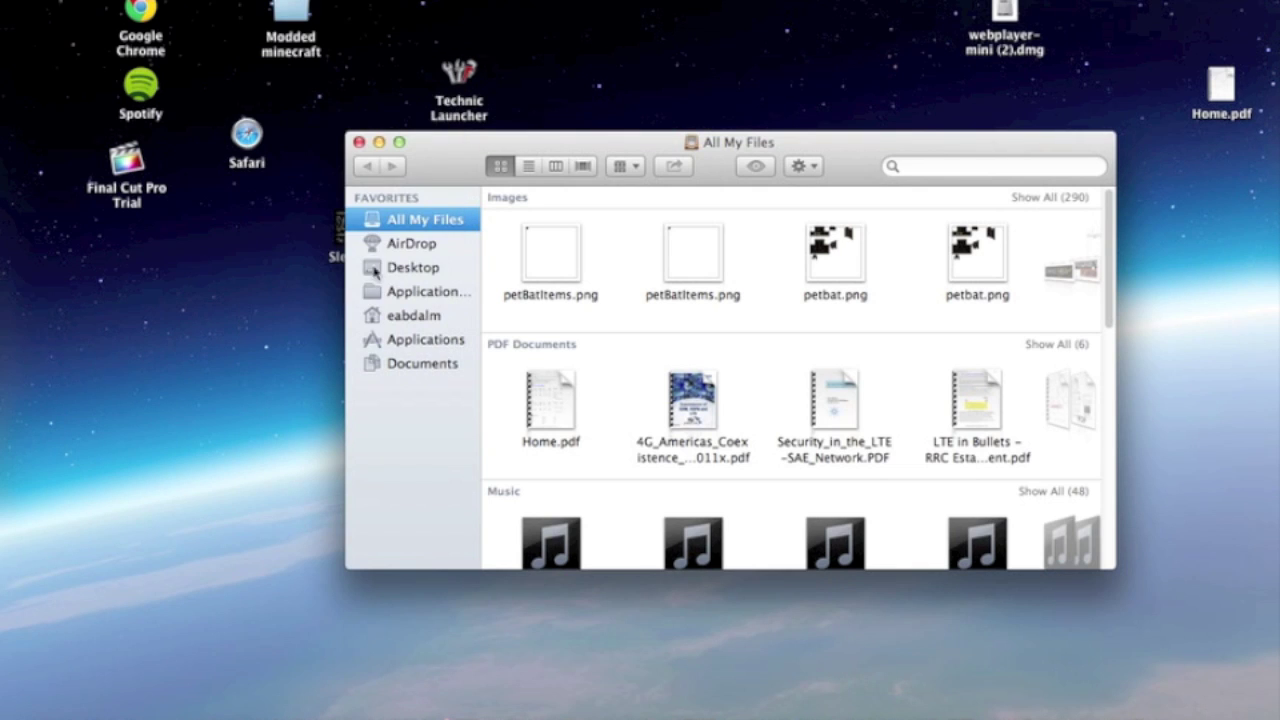
click(757, 243)
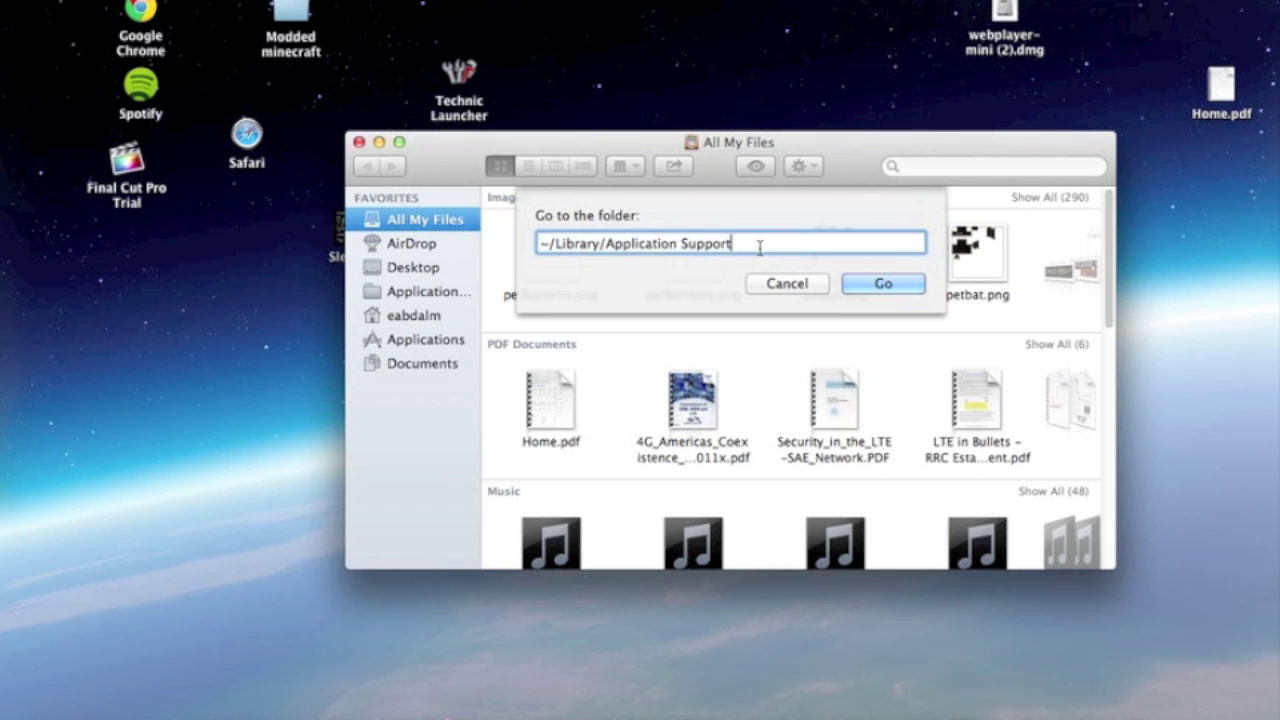
click(866, 283)
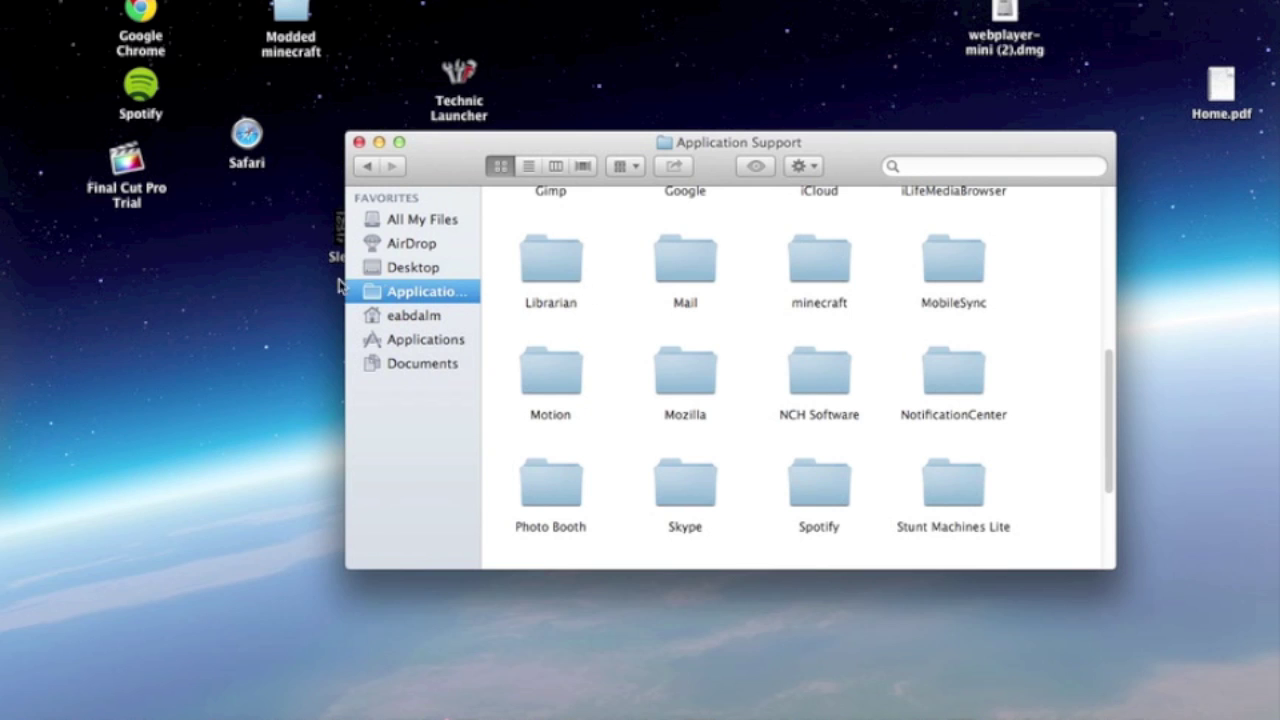
click(416, 270)
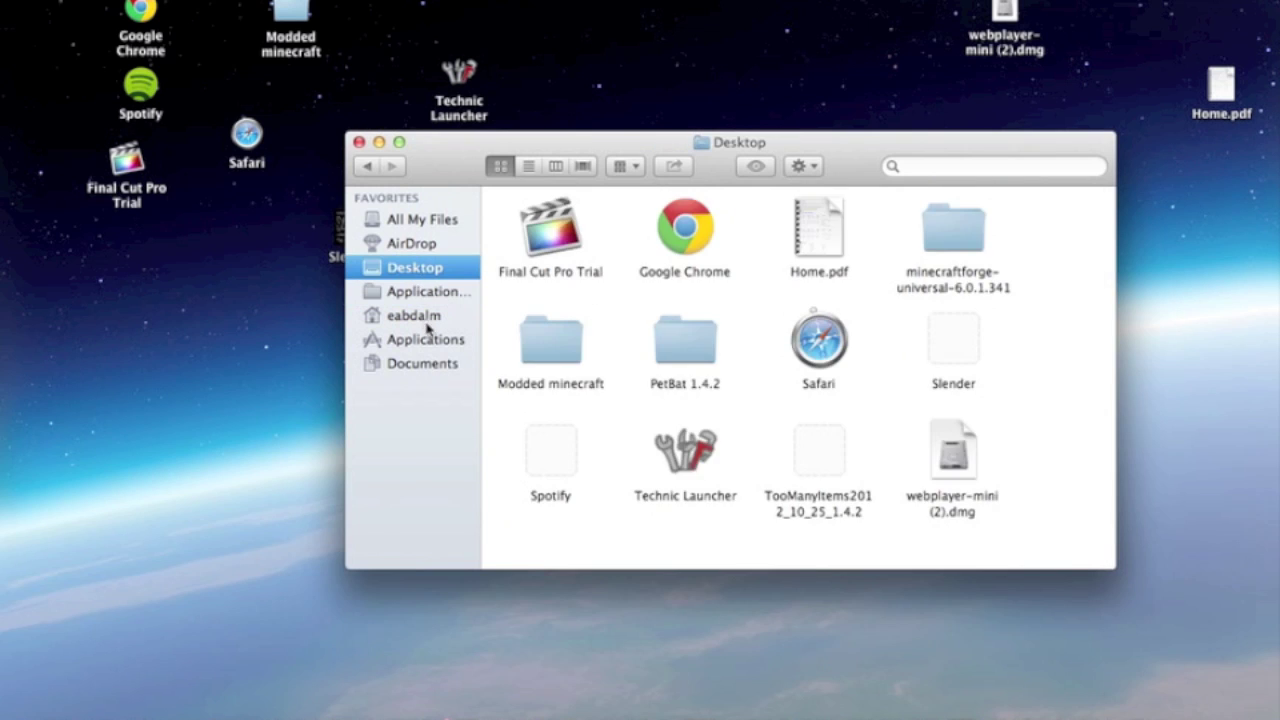
click(426, 318)
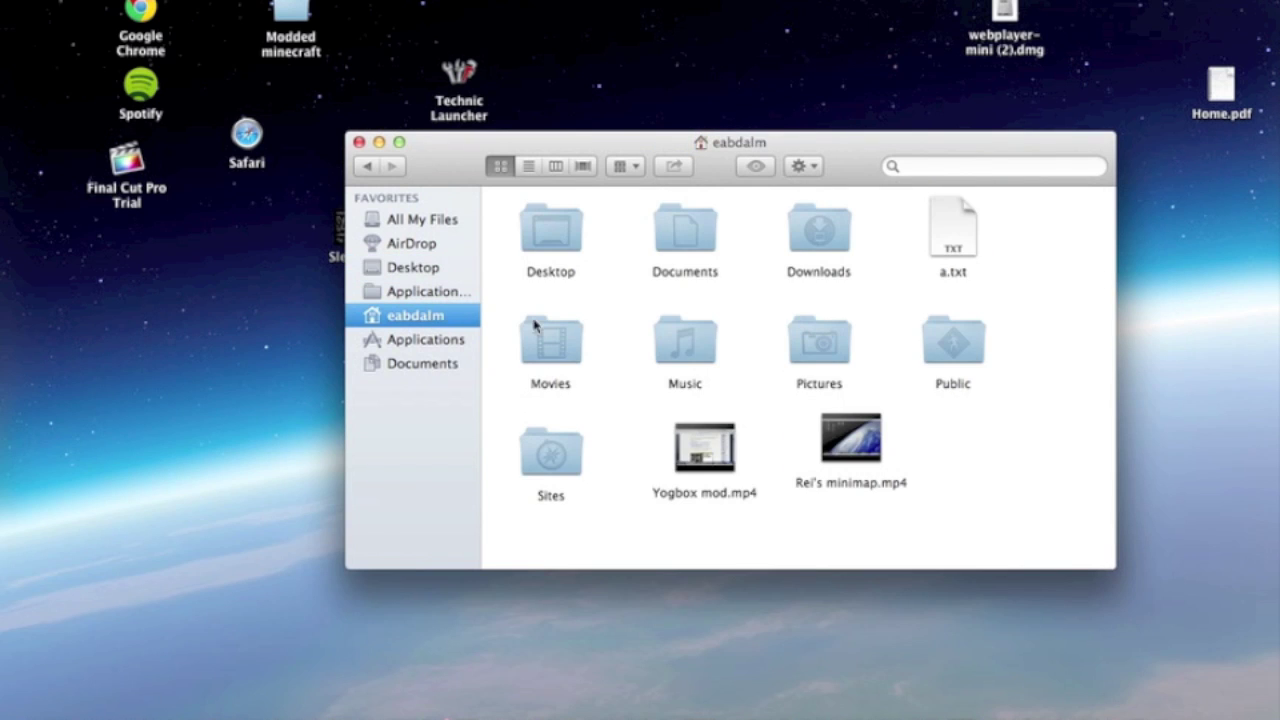
drag(941, 417, 1023, 523)
click(428, 291)
Open the minecraft folder inside Application Support and enter its bin folder
scroll(1000, 366, down, 5)
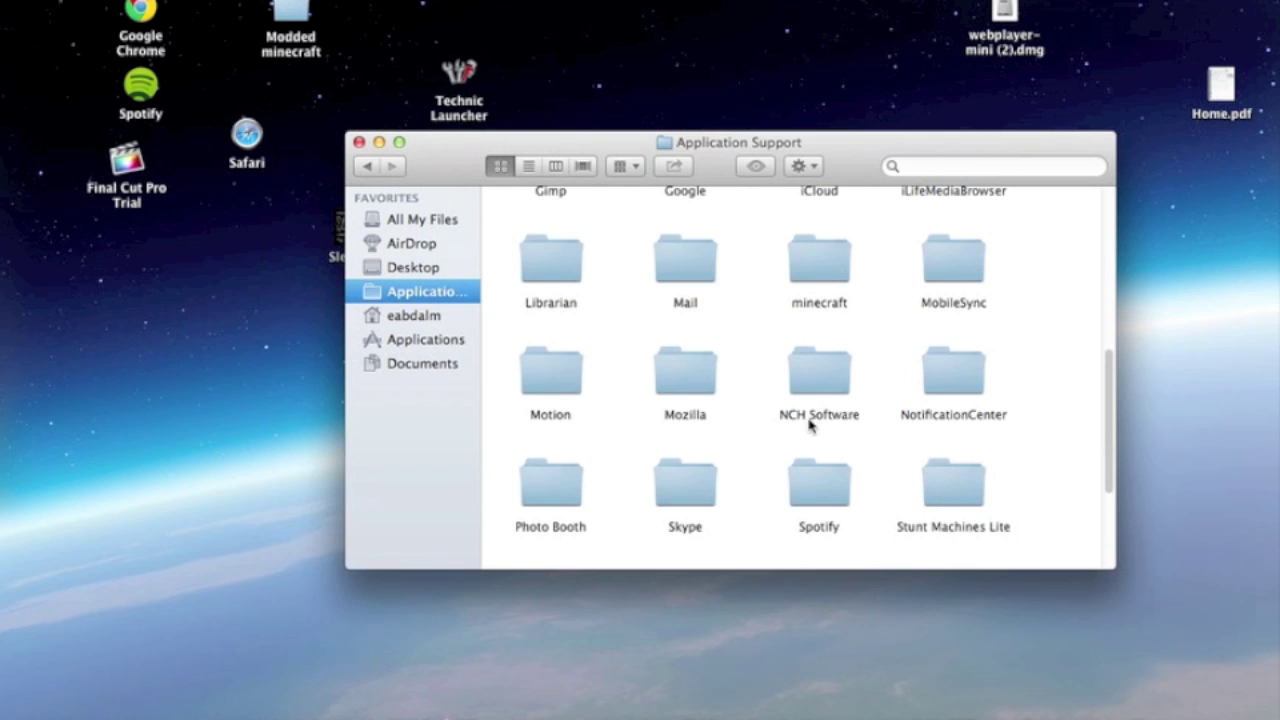
scroll(988, 290, up, 3)
scroll(988, 290, up, 5)
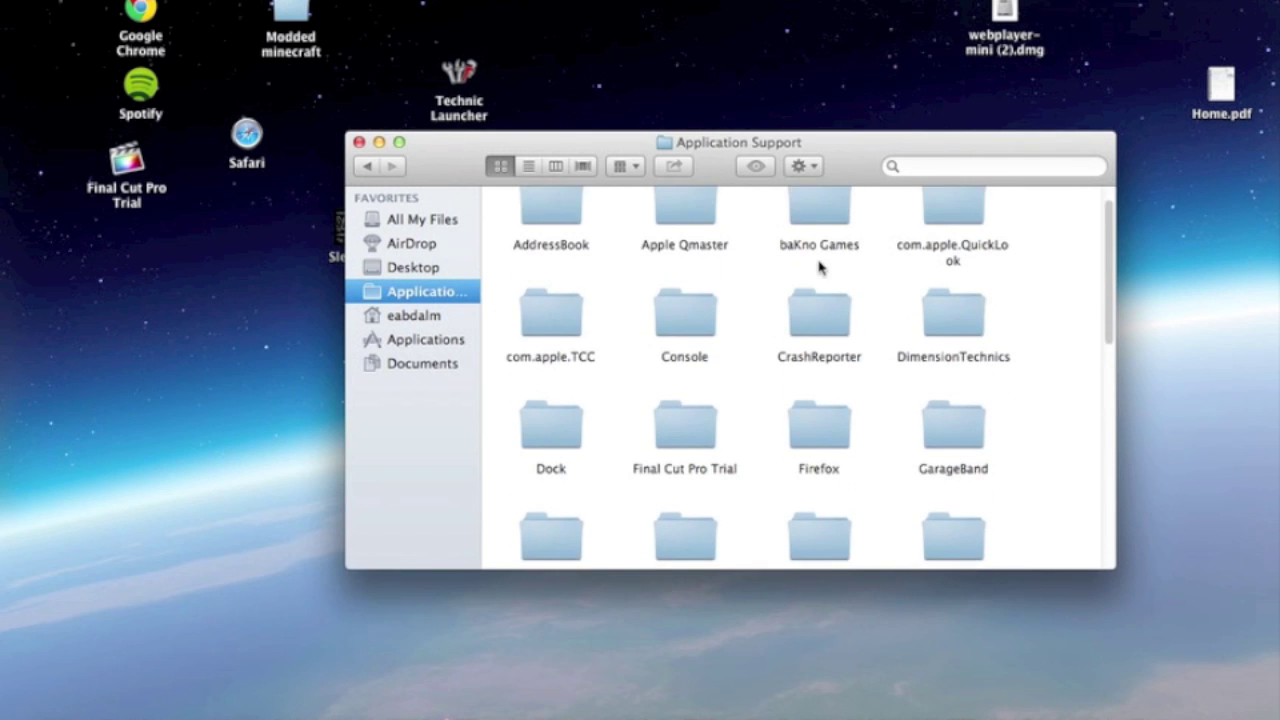
scroll(819, 267, down, 8)
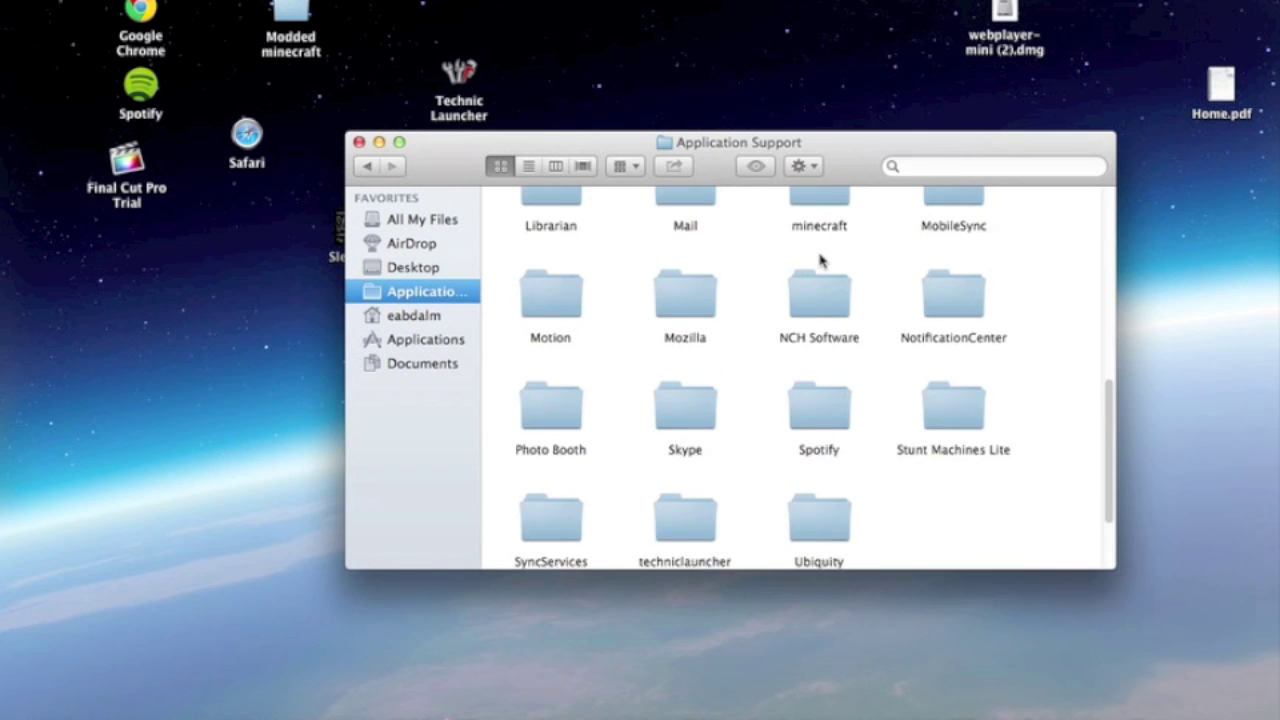
scroll(819, 260, up, 1)
double_click(820, 255)
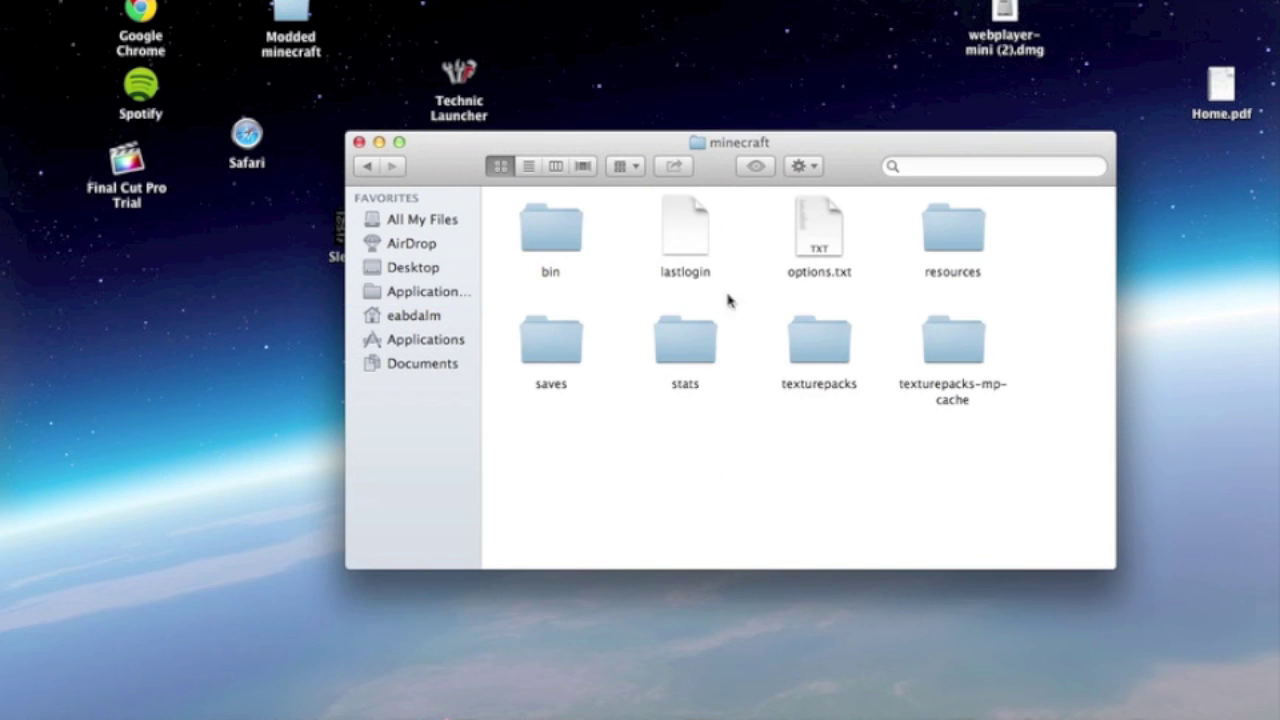
double_click(552, 224)
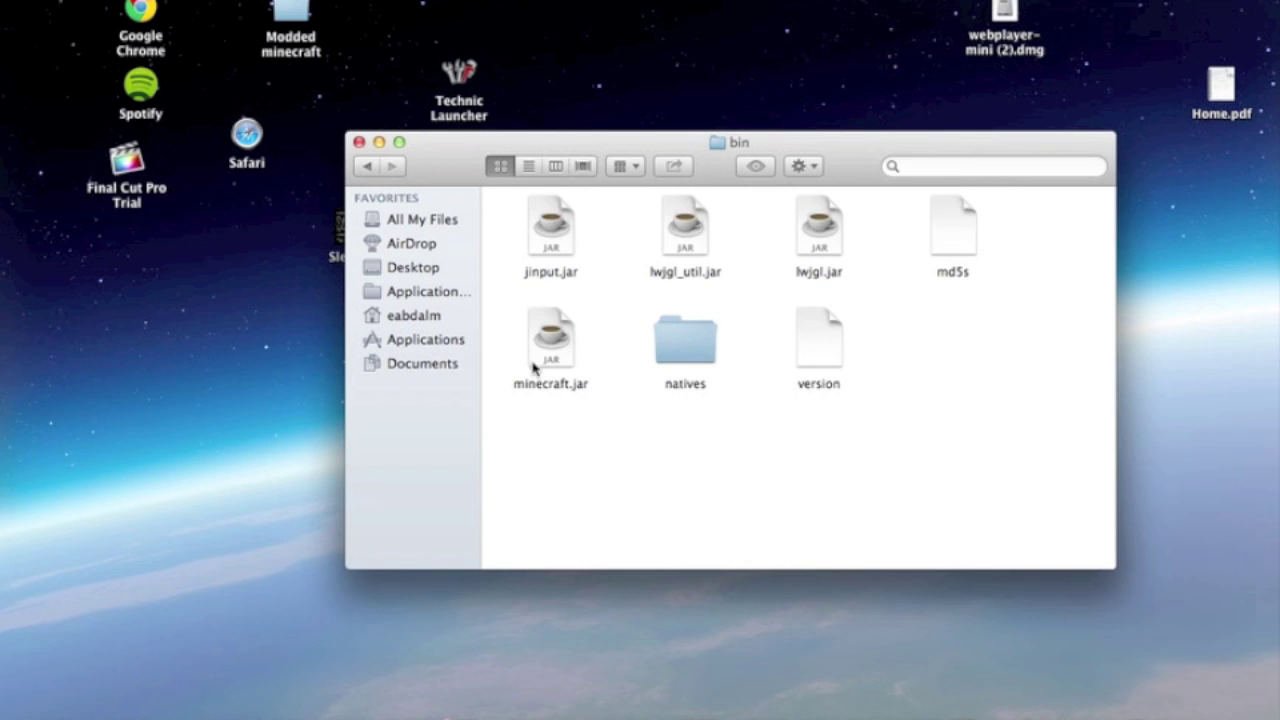
Rename minecraft.jar in the bin folder to minecraft.jar.zip, accepting the .zip extension
click(561, 389)
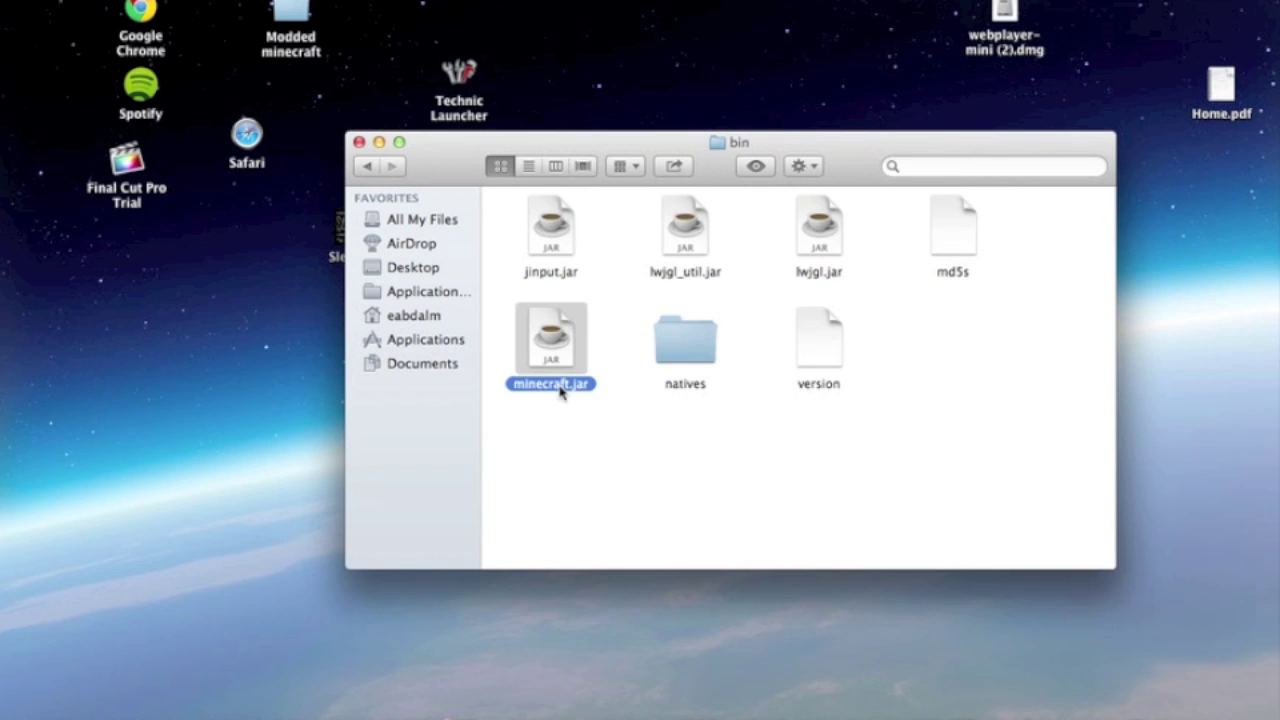
click(561, 388)
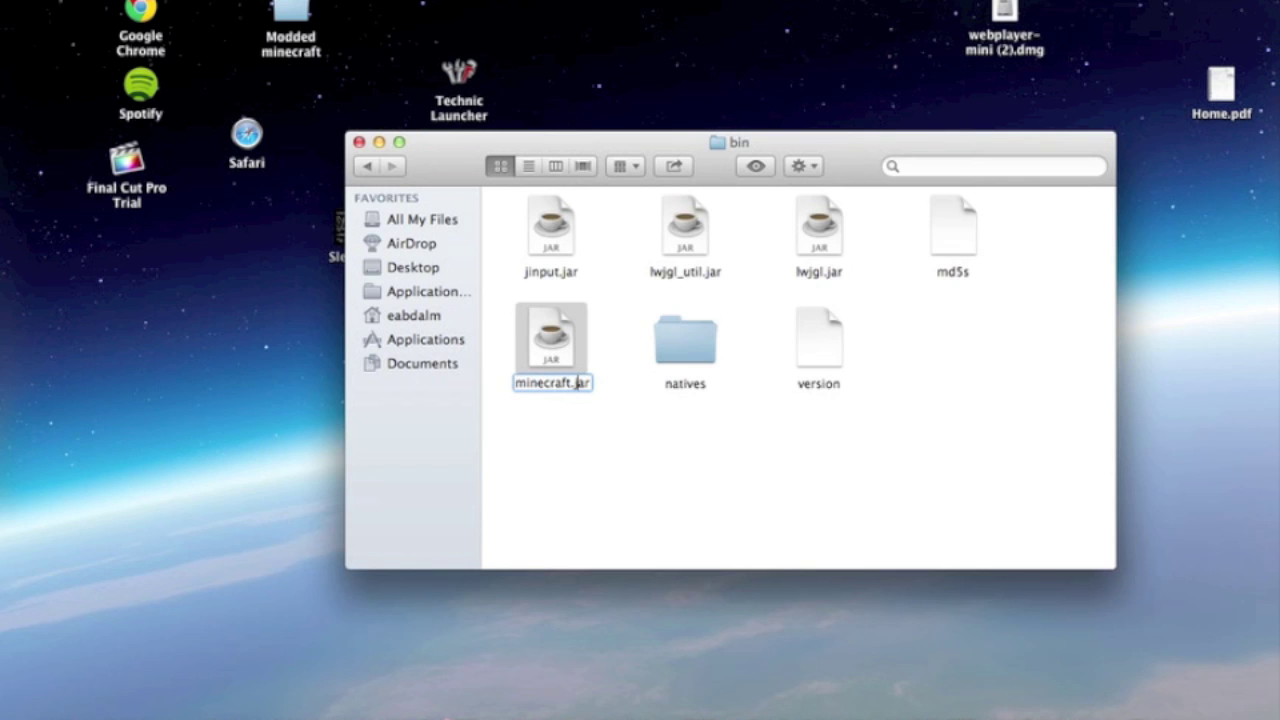
text(.zip)
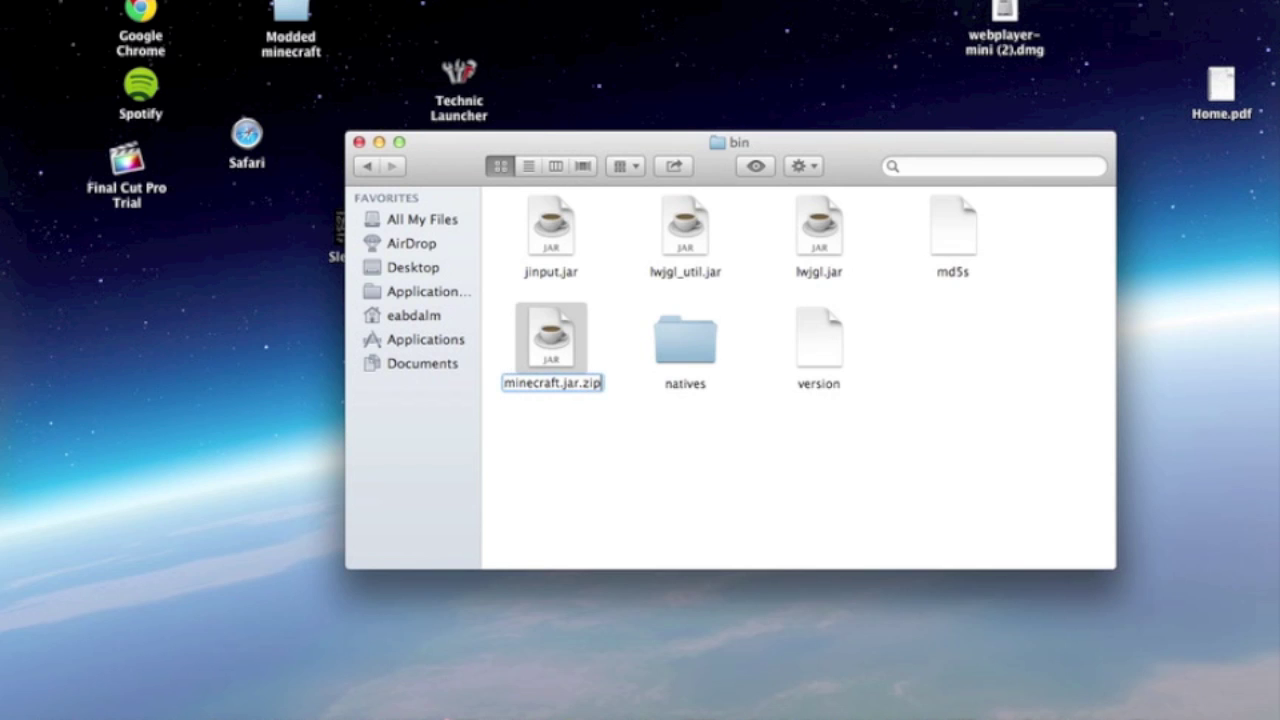
key(Return)
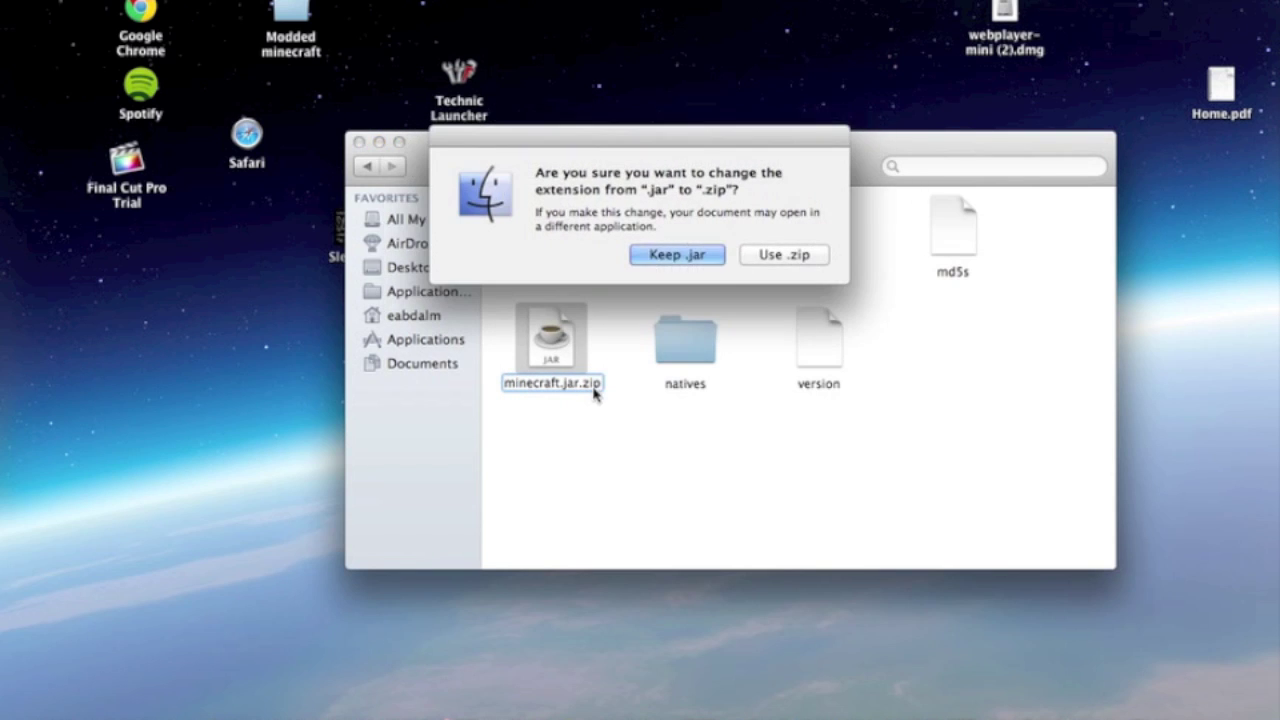
click(773, 254)
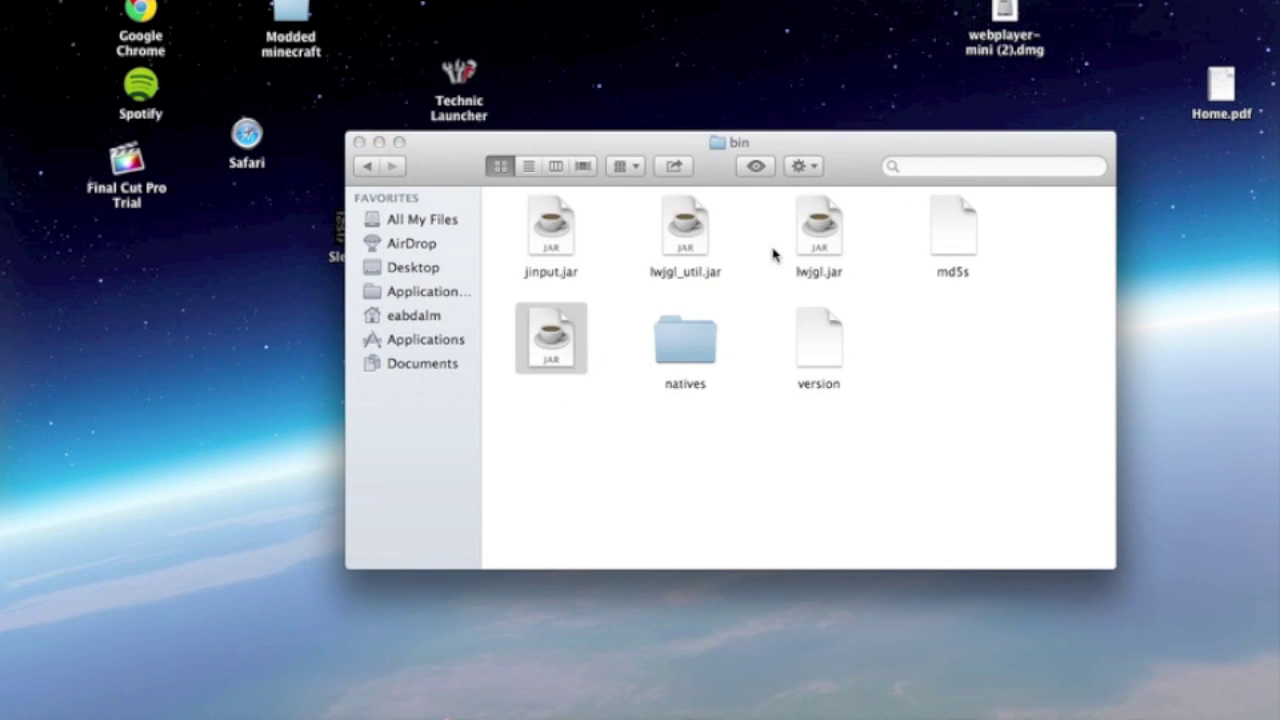
Extract minecraft.jar.zip with Archive Utility and open the resulting minecraft.jar folder
right_click(558, 358)
mouse_move(611, 382)
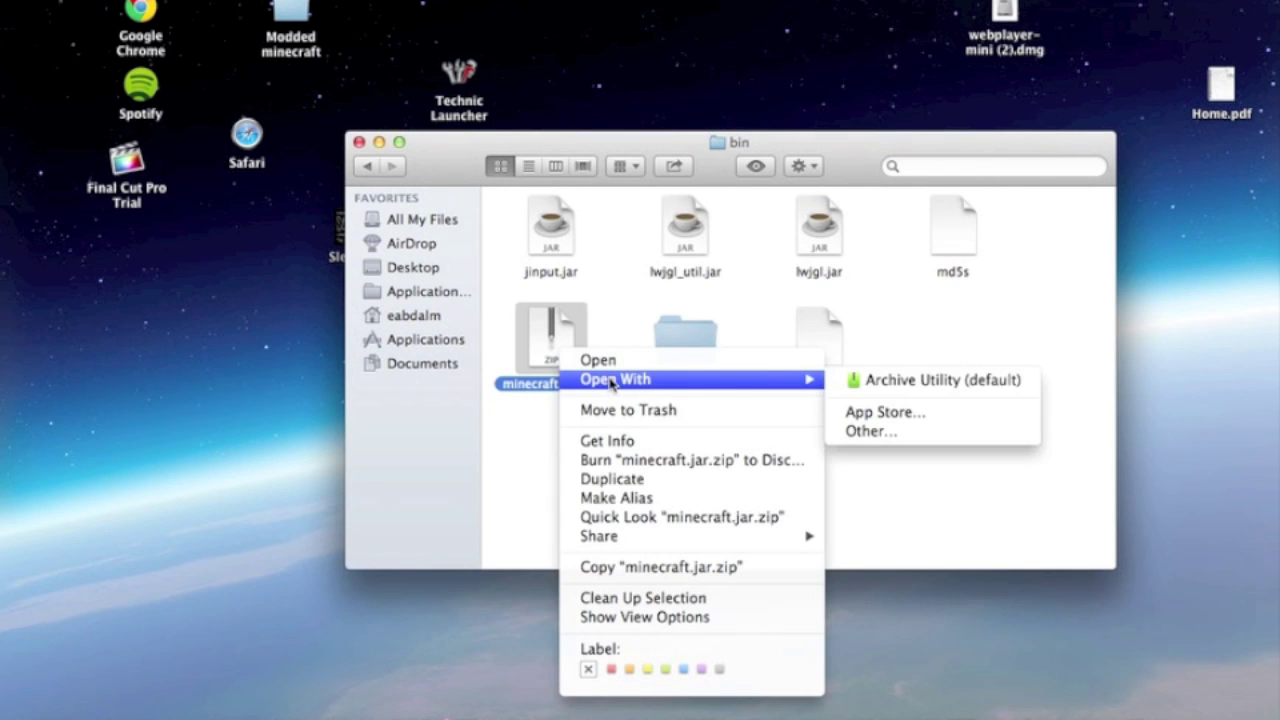
click(907, 381)
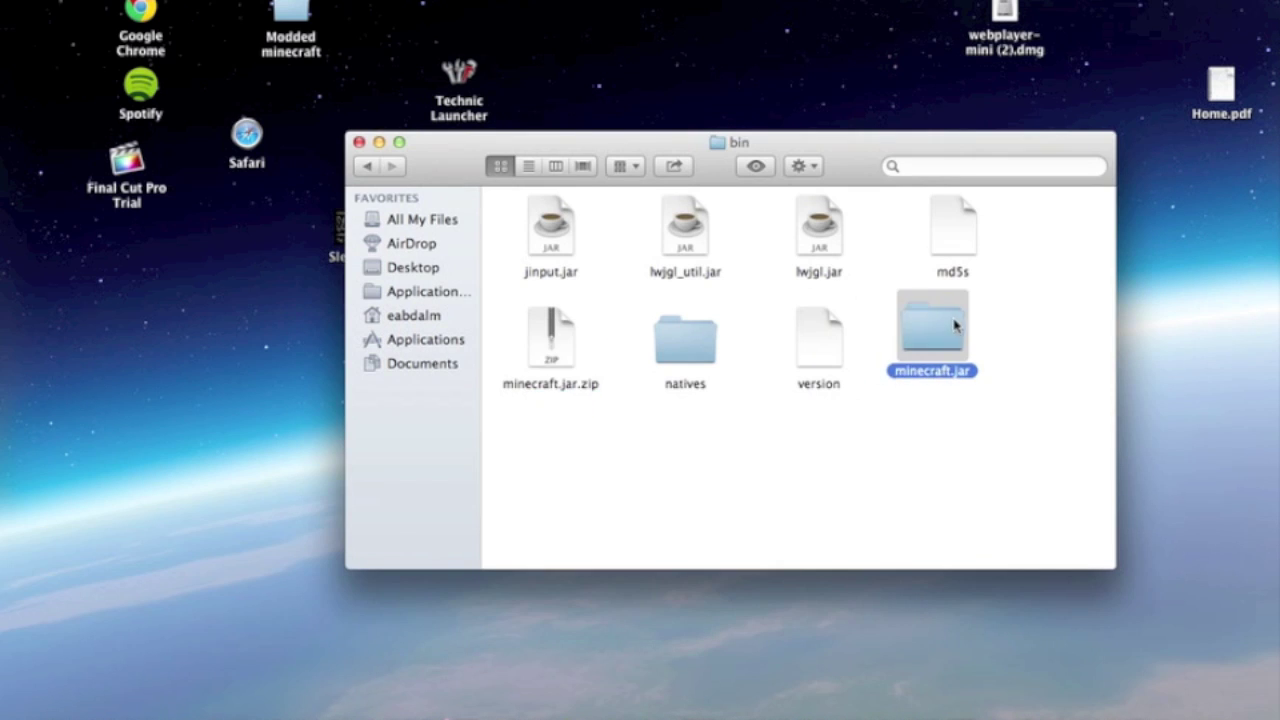
double_click(941, 333)
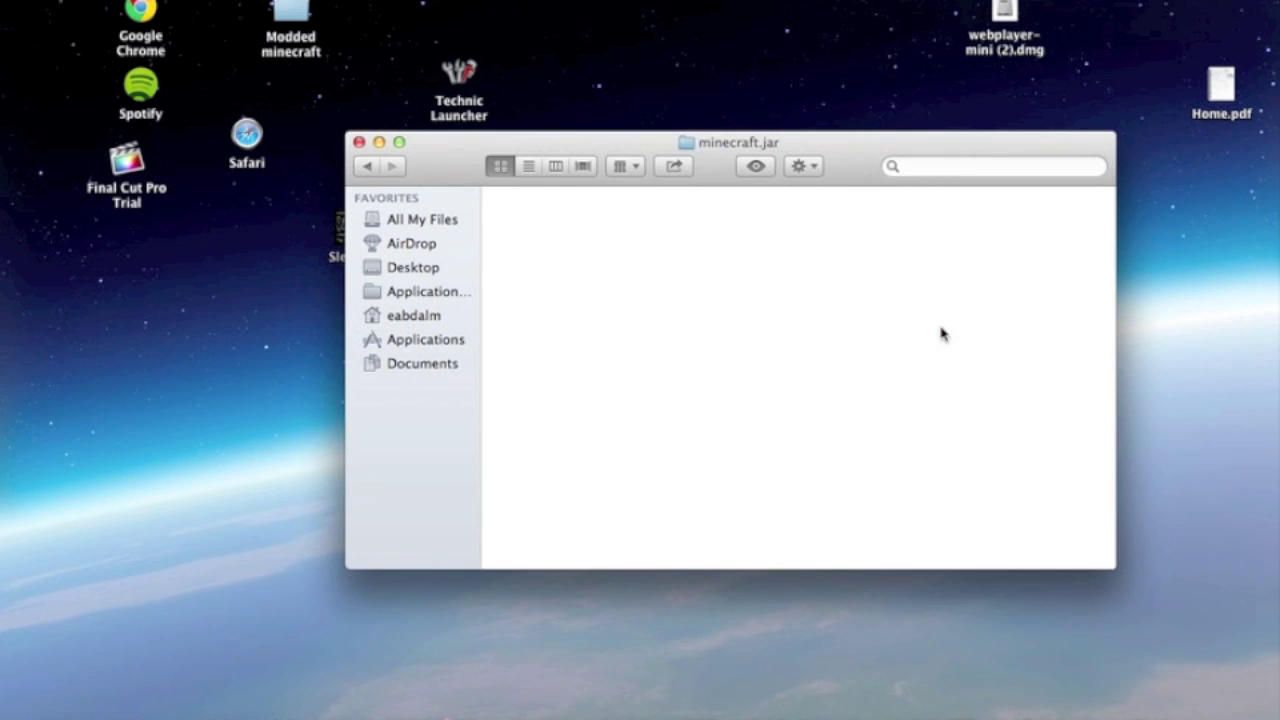
Examine the minecraft.jar folder's contents as a list sorted by kind and return to the icon view
click(535, 168)
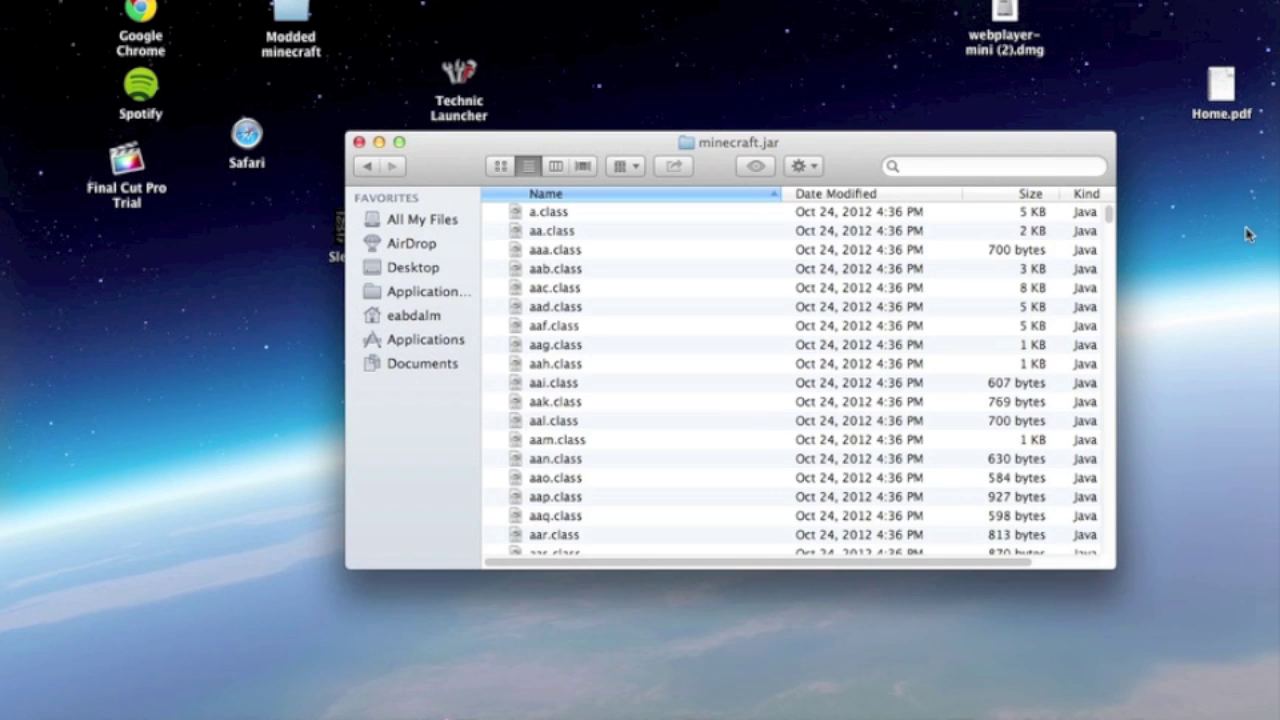
click(1082, 196)
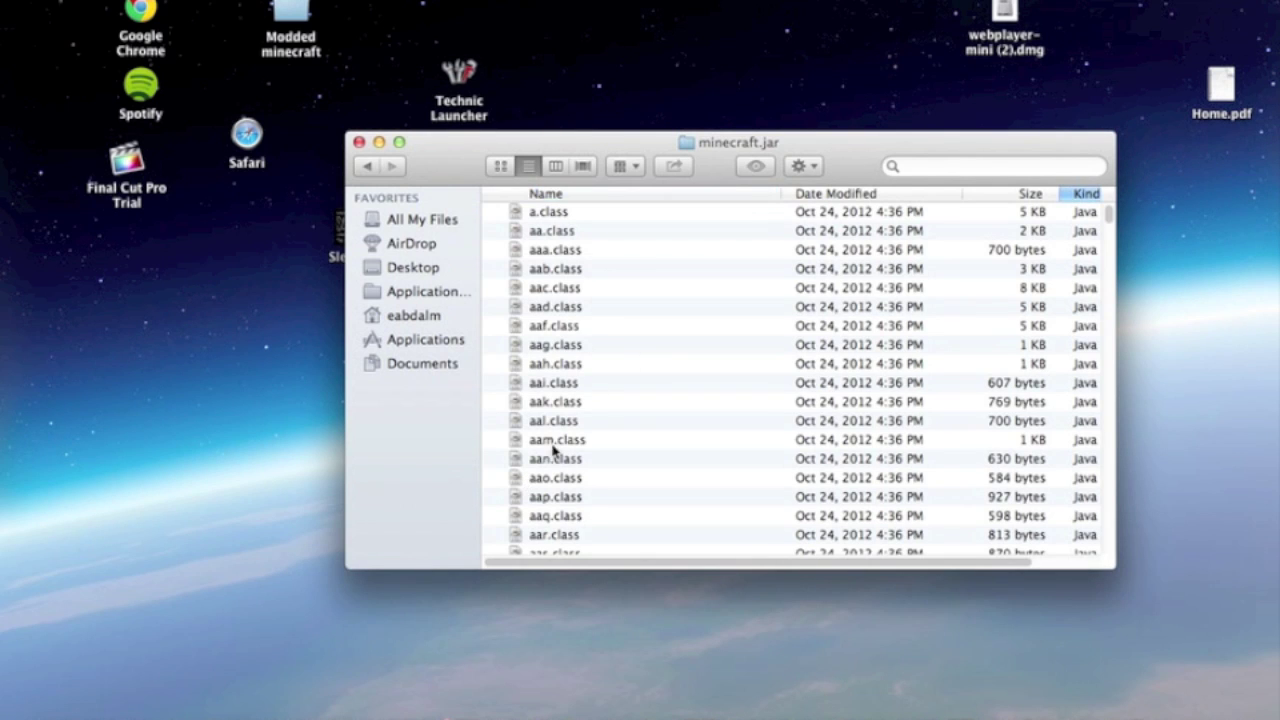
drag(555, 385, 1190, 665)
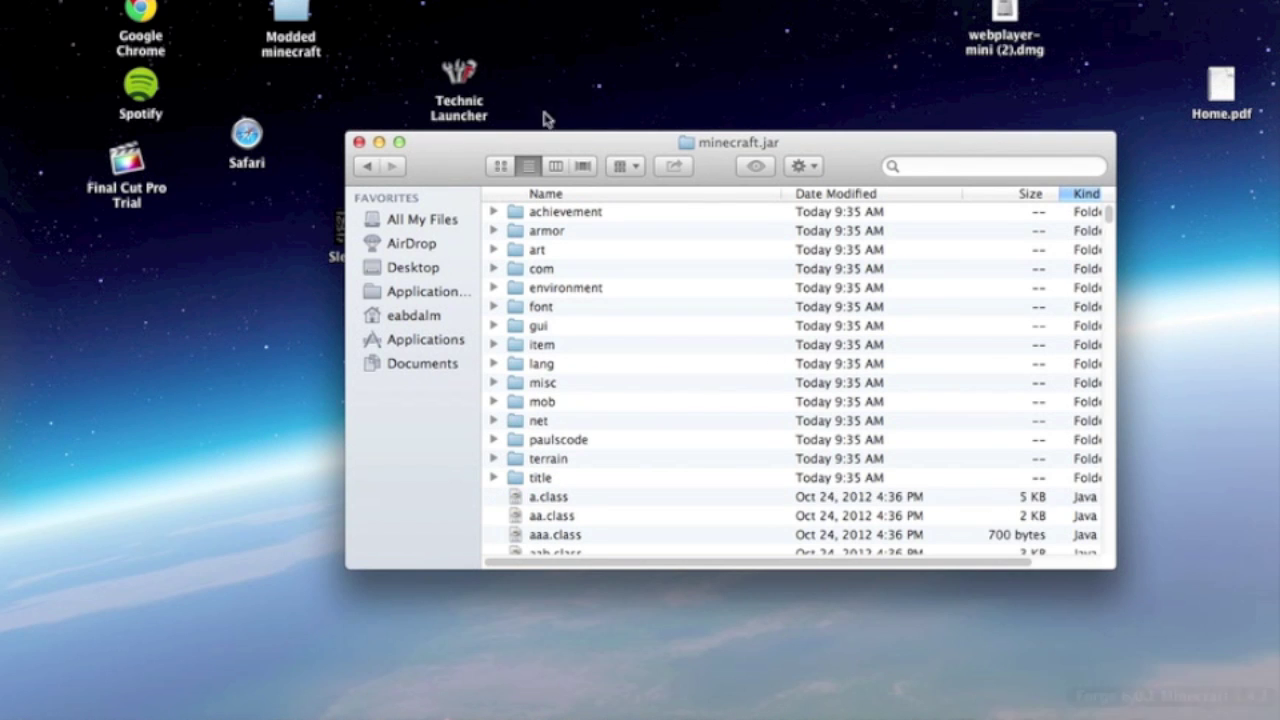
click(503, 165)
Move the minecraft.jar window clear of the desktop folders and open the minecraftforge-universal-6.0.1.341 folder
drag(452, 154, 483, 287)
click(991, 190)
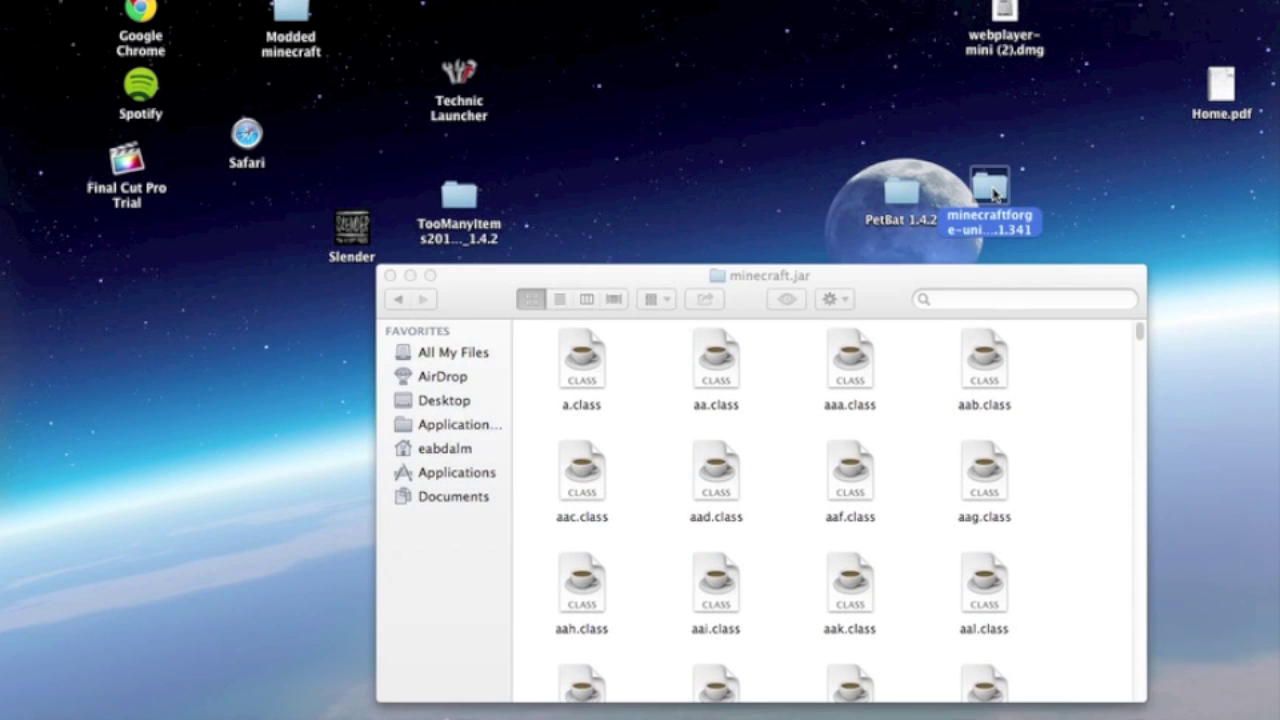
double_click(993, 192)
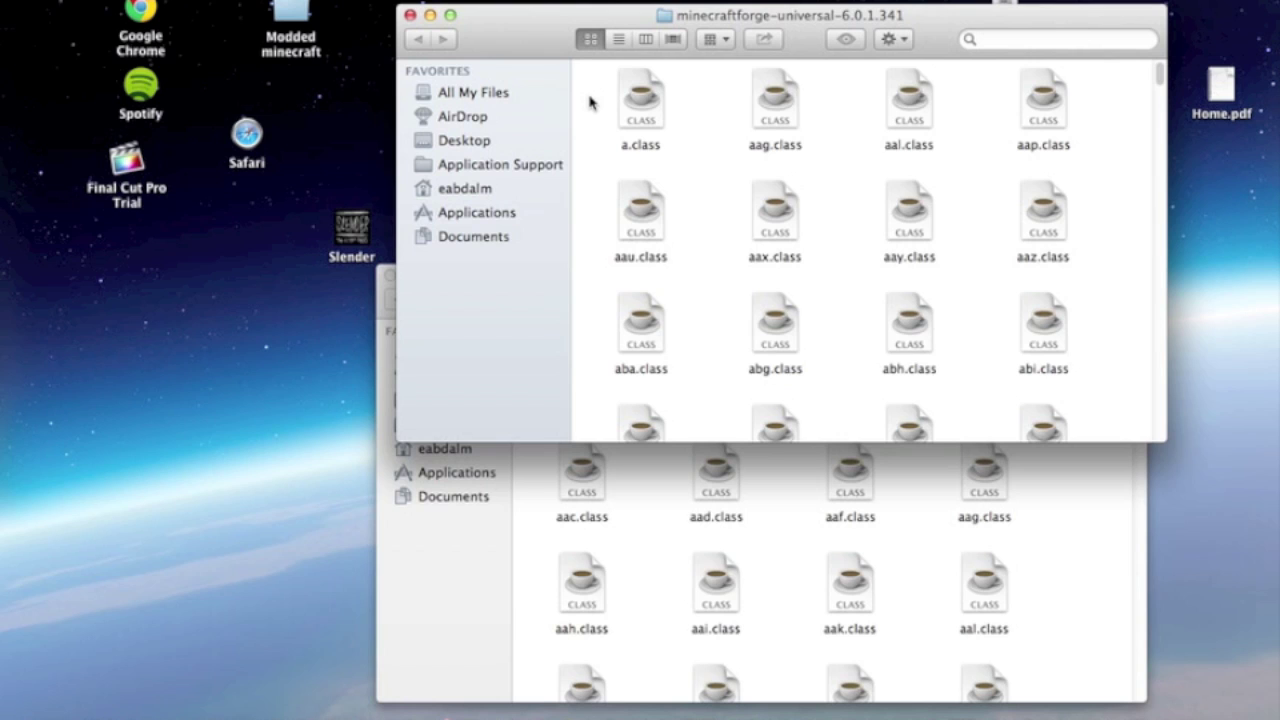
Copy all files from the Forge folder into the minecraft.jar folder, closing the Forge window and replacing every existing item of the same name
key(super+a)
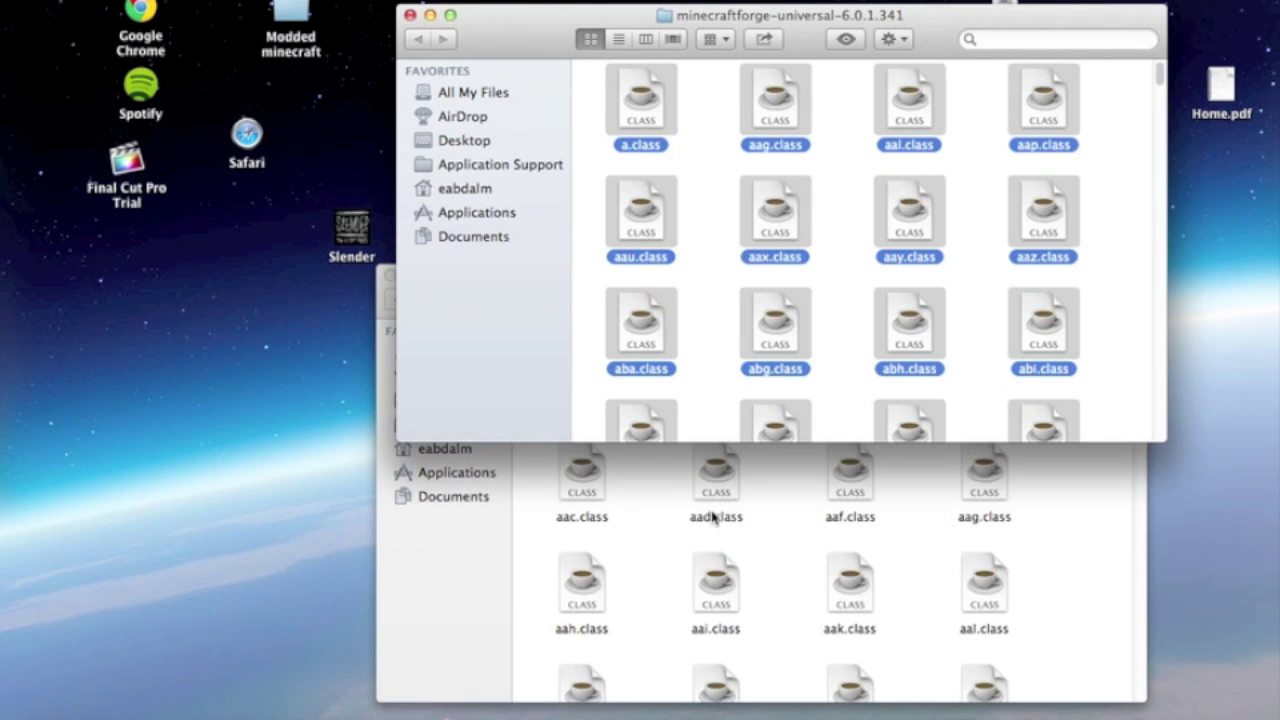
right_click(803, 229)
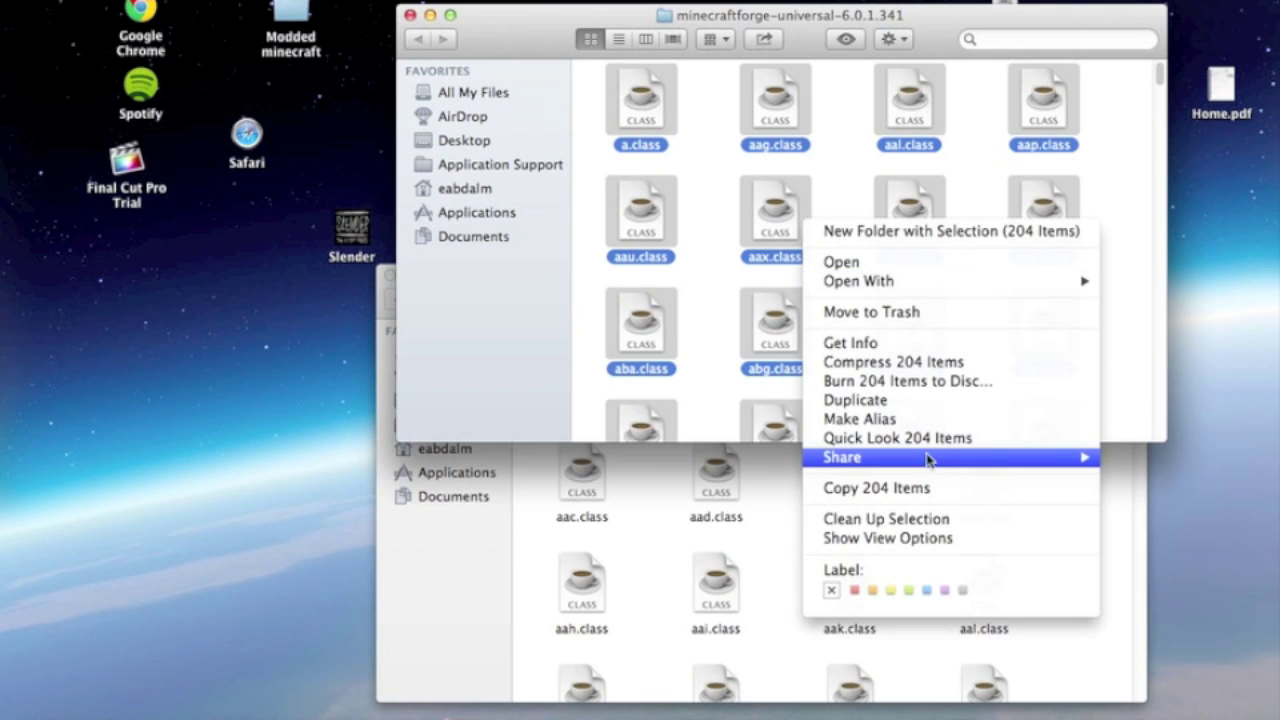
click(418, 19)
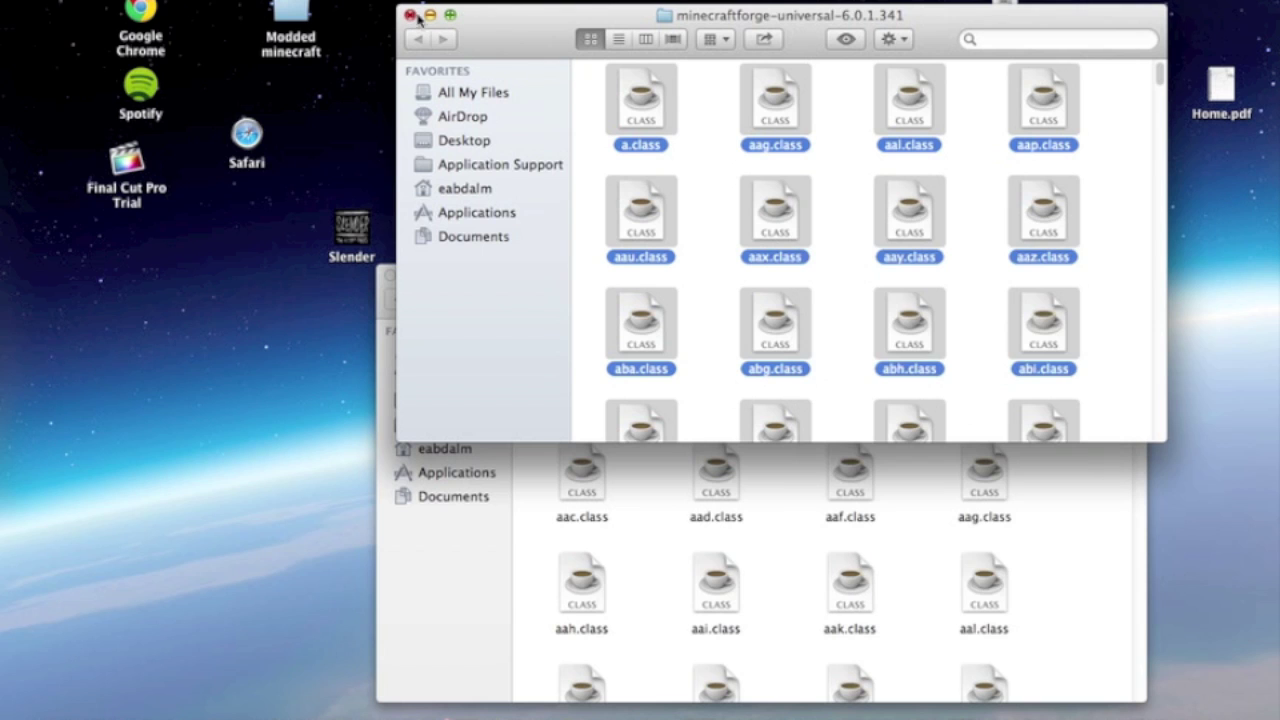
click(409, 15)
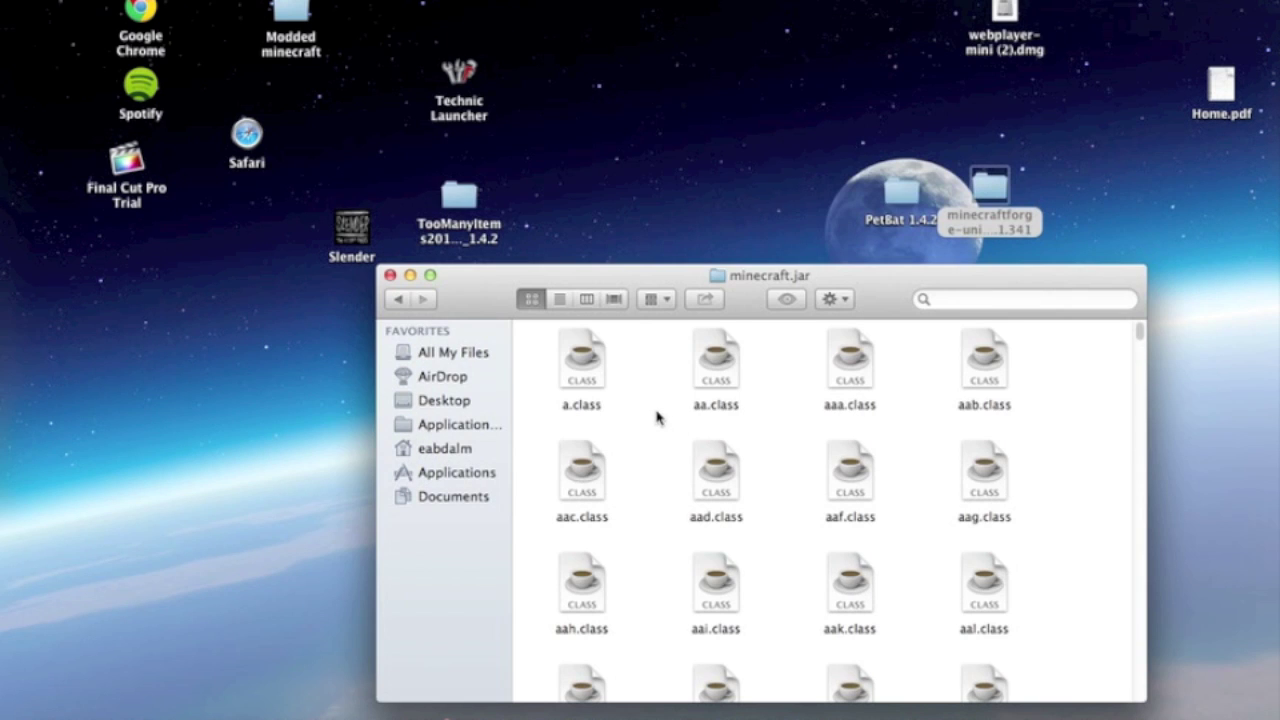
key(super+v)
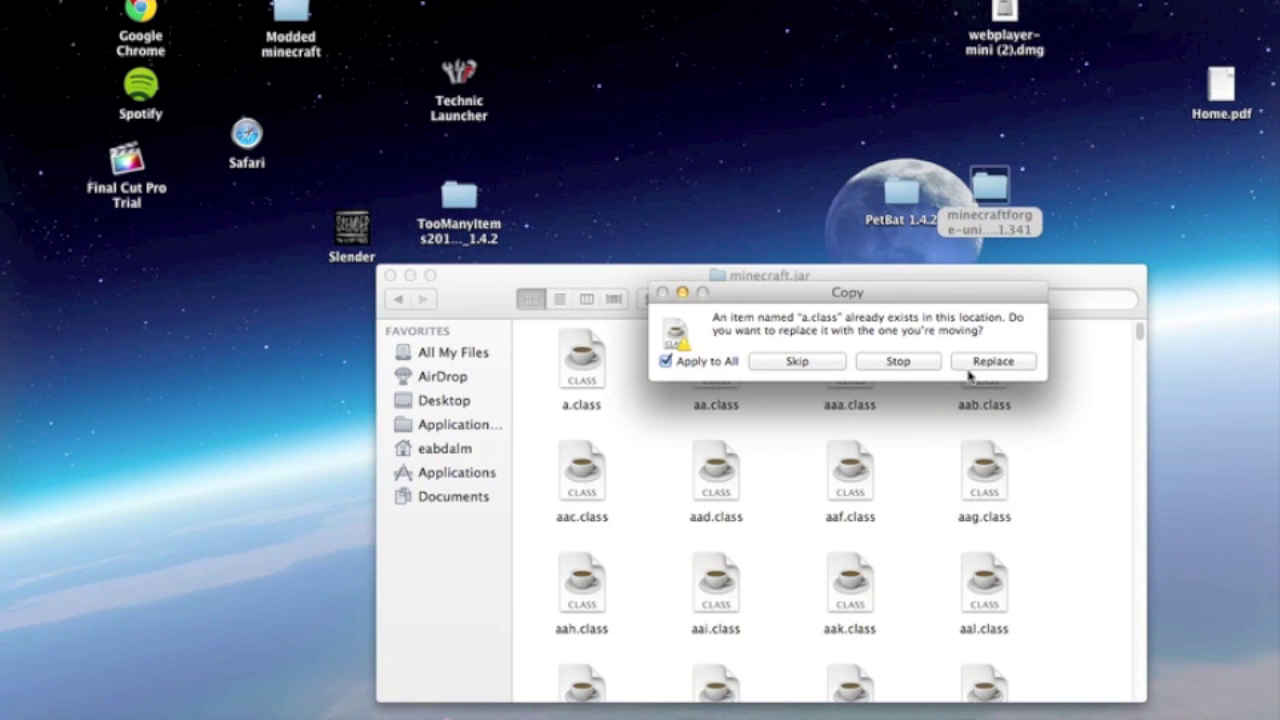
click(1003, 374)
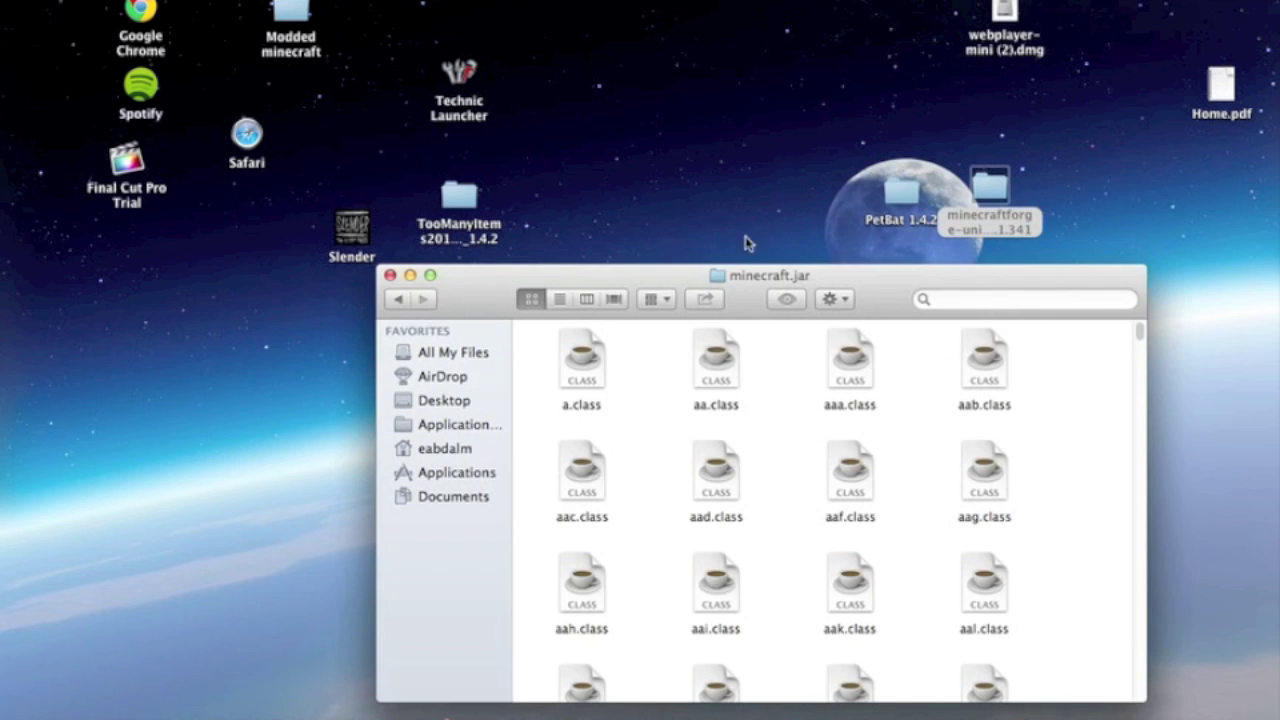
Return to the minecraft folder and create a new folder named mods in it
click(400, 300)
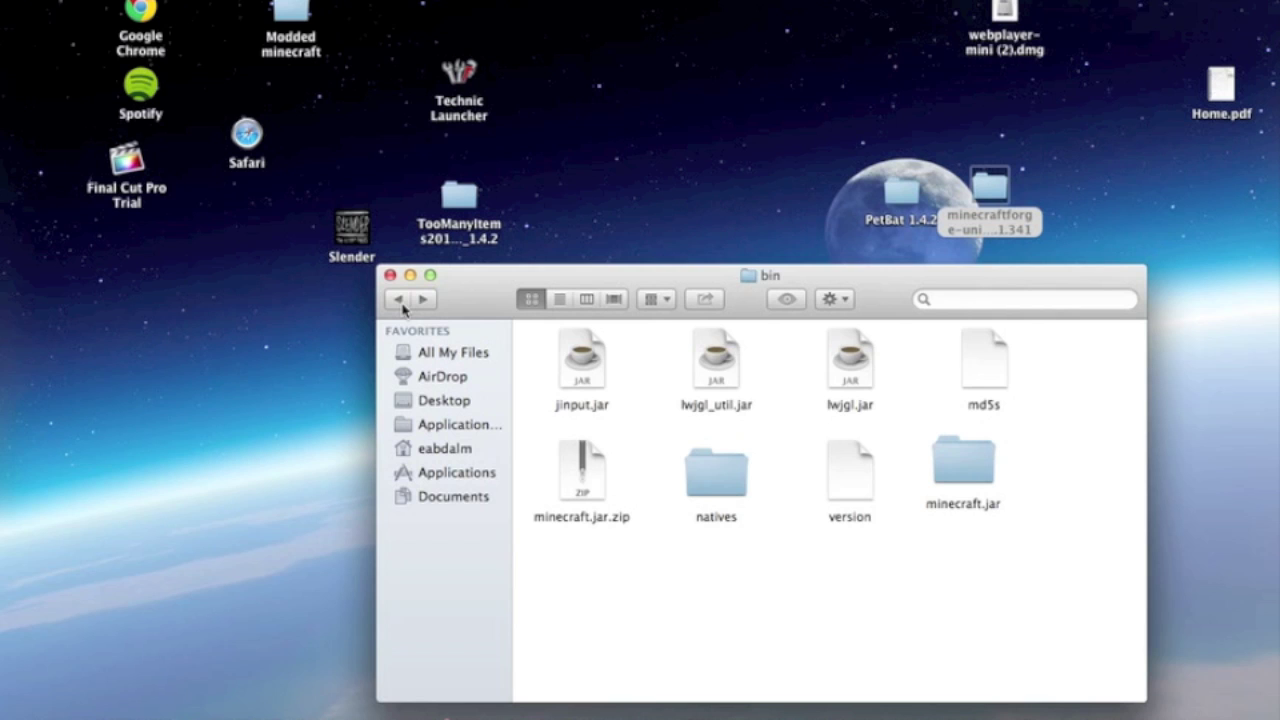
click(403, 307)
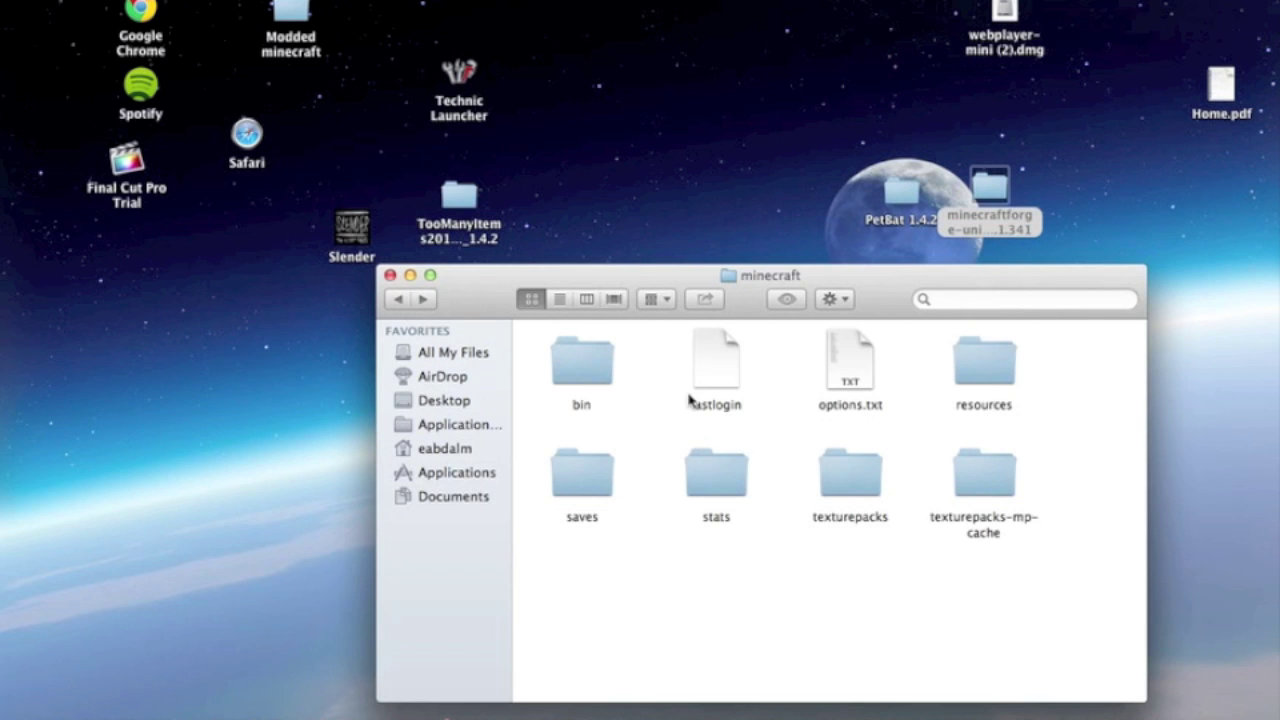
right_click(576, 558)
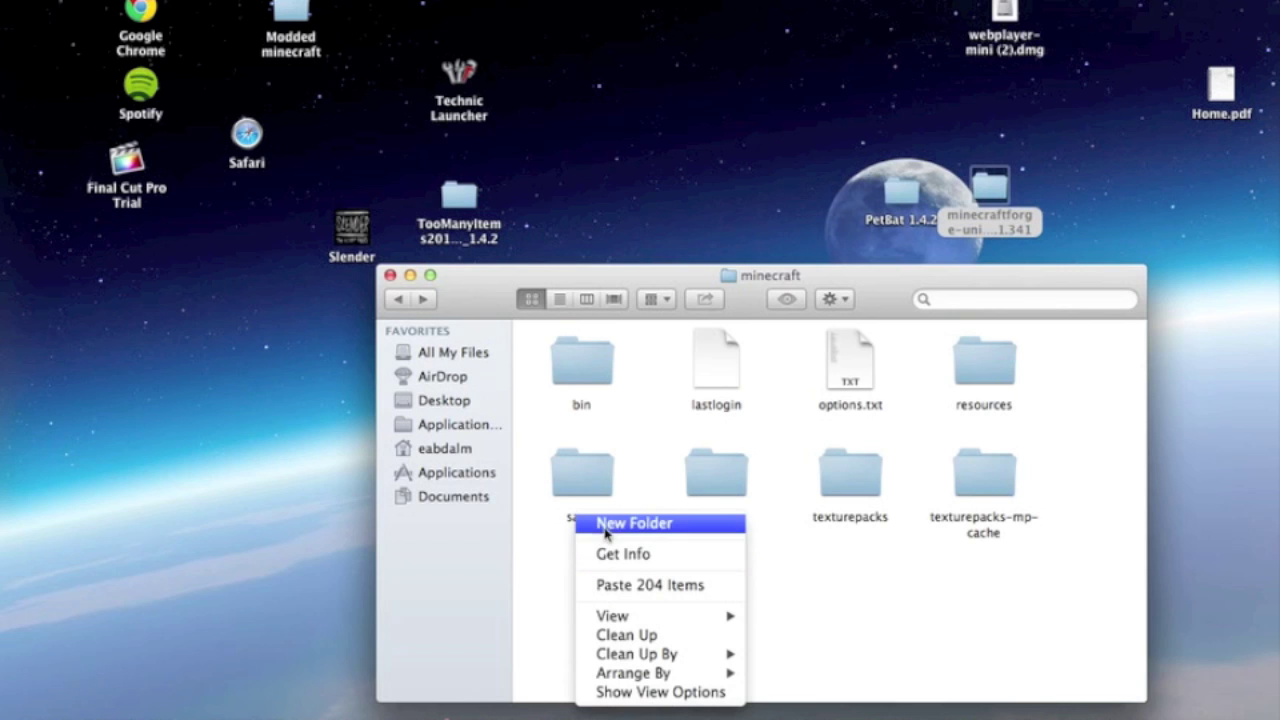
click(934, 554)
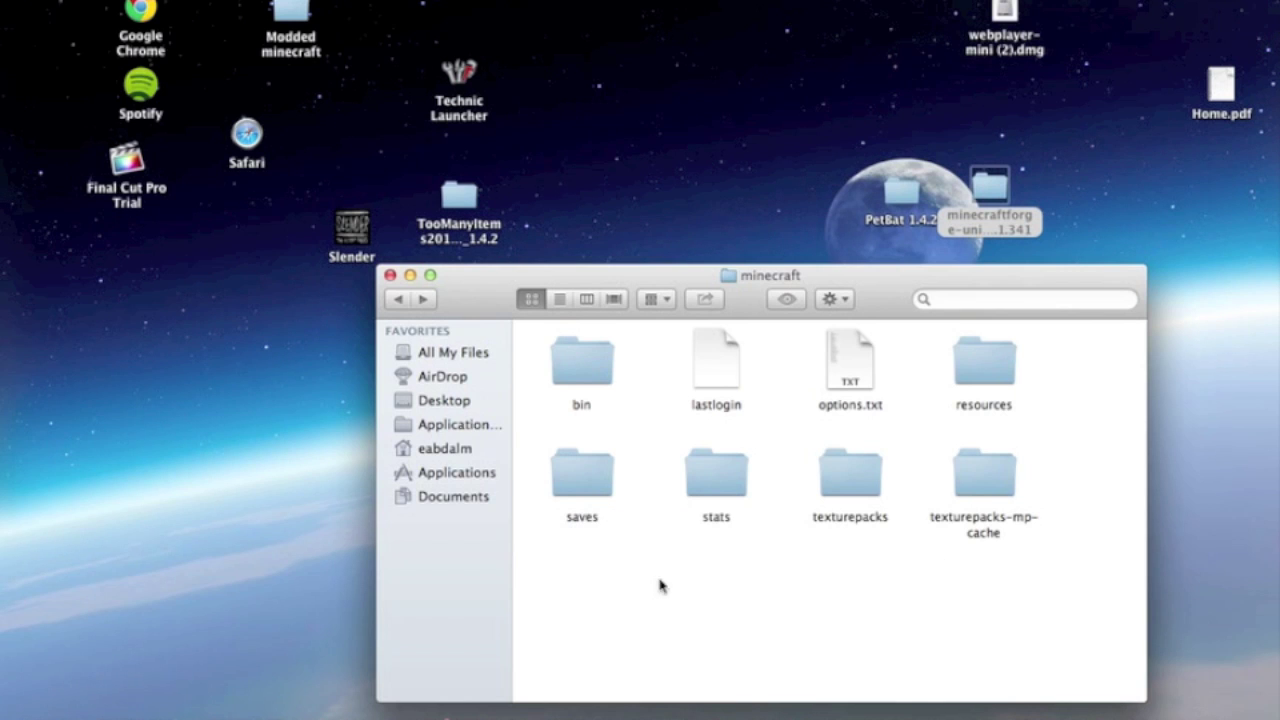
right_click(576, 569)
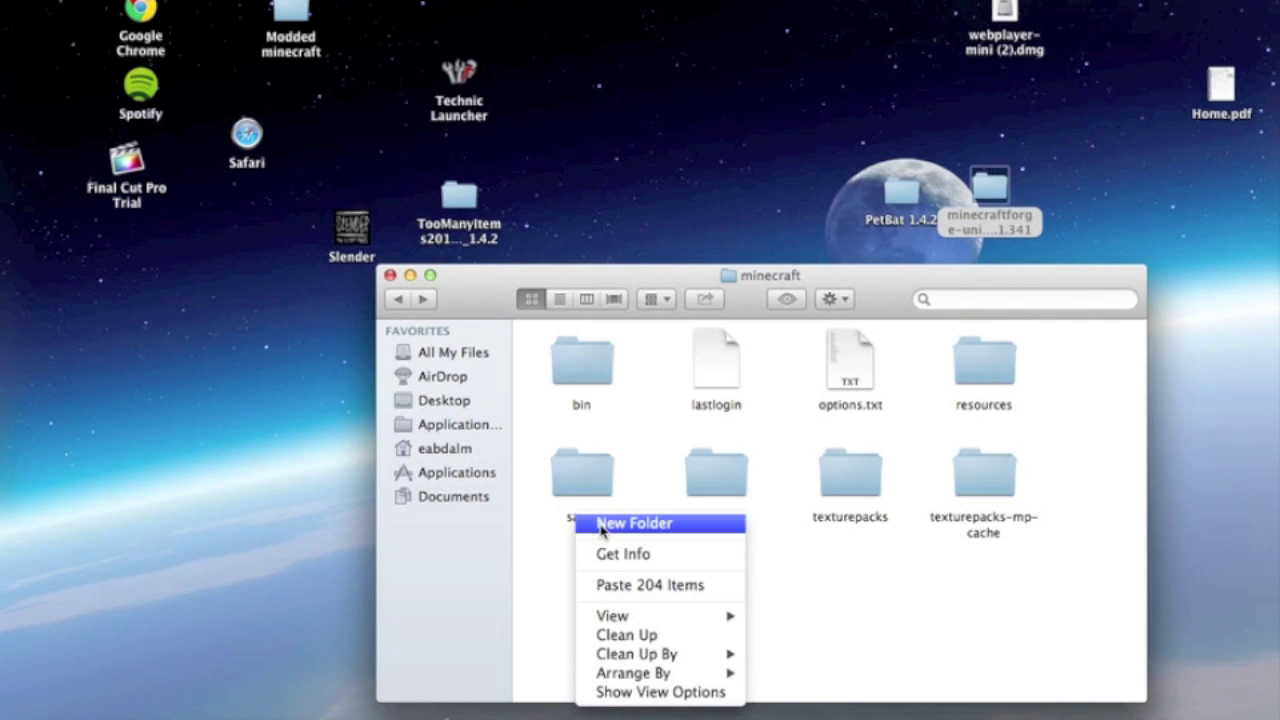
click(603, 530)
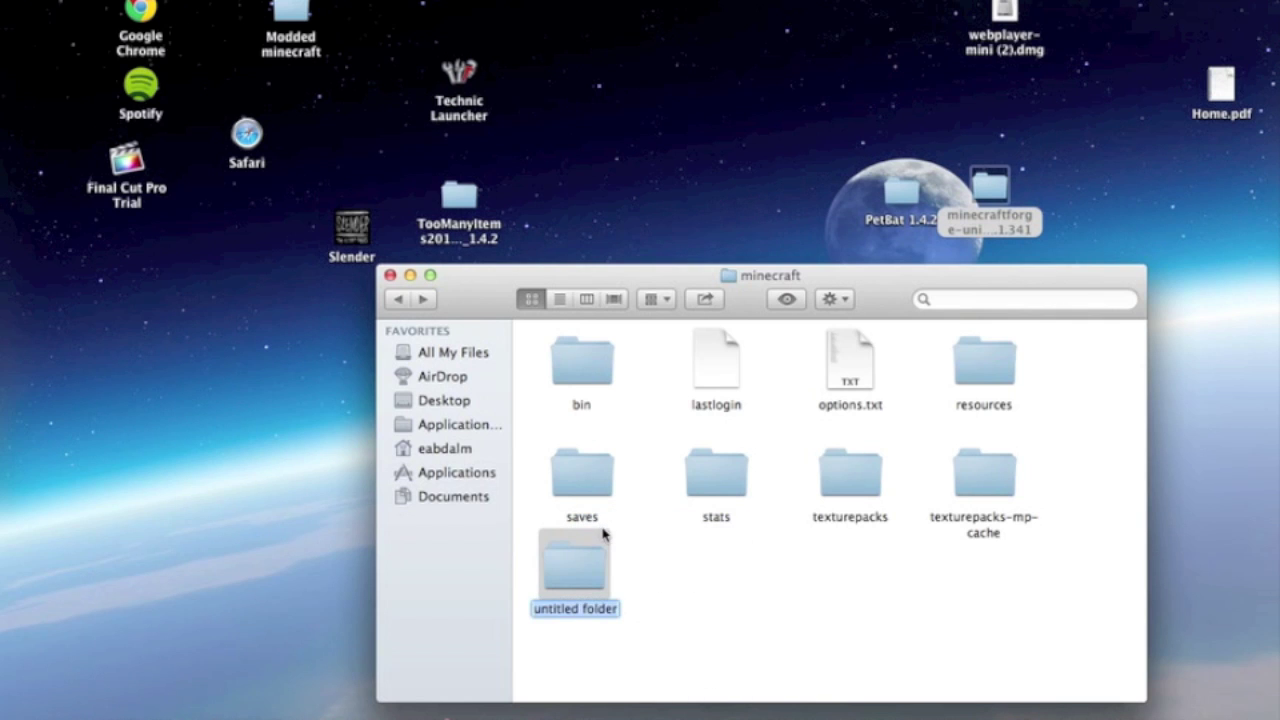
key(BackSpace)
text(mods)
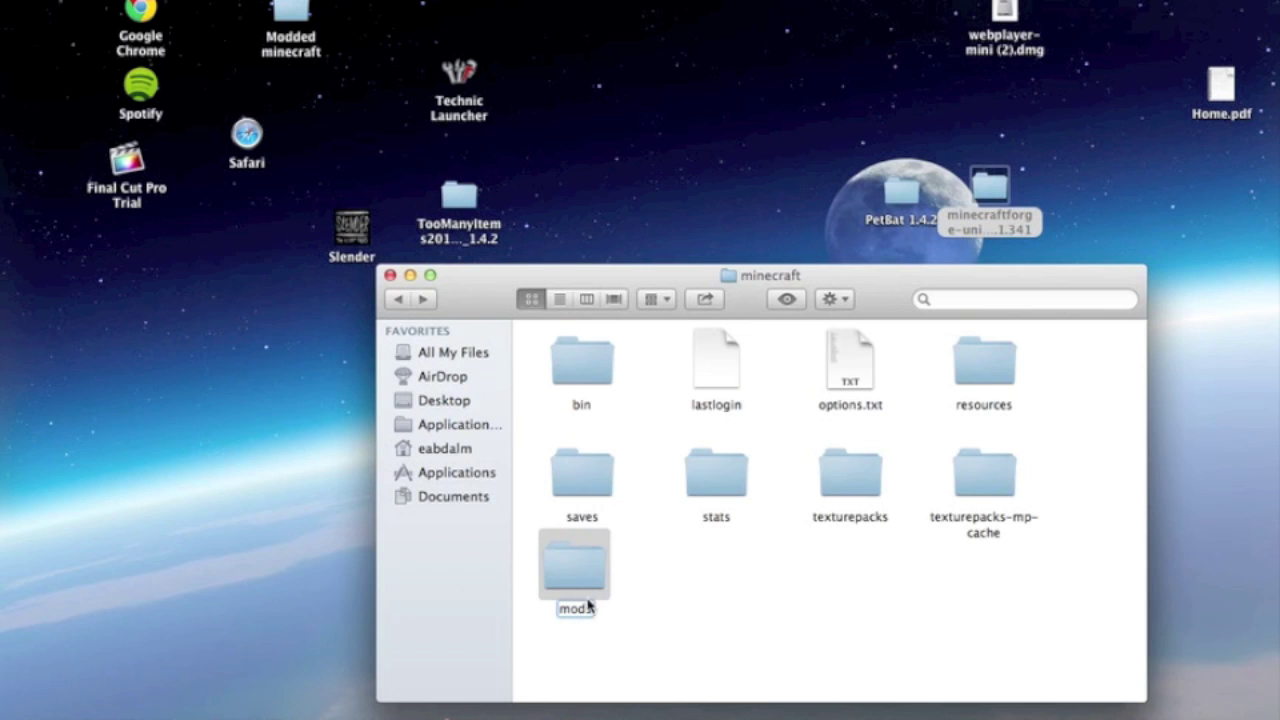
key(Return)
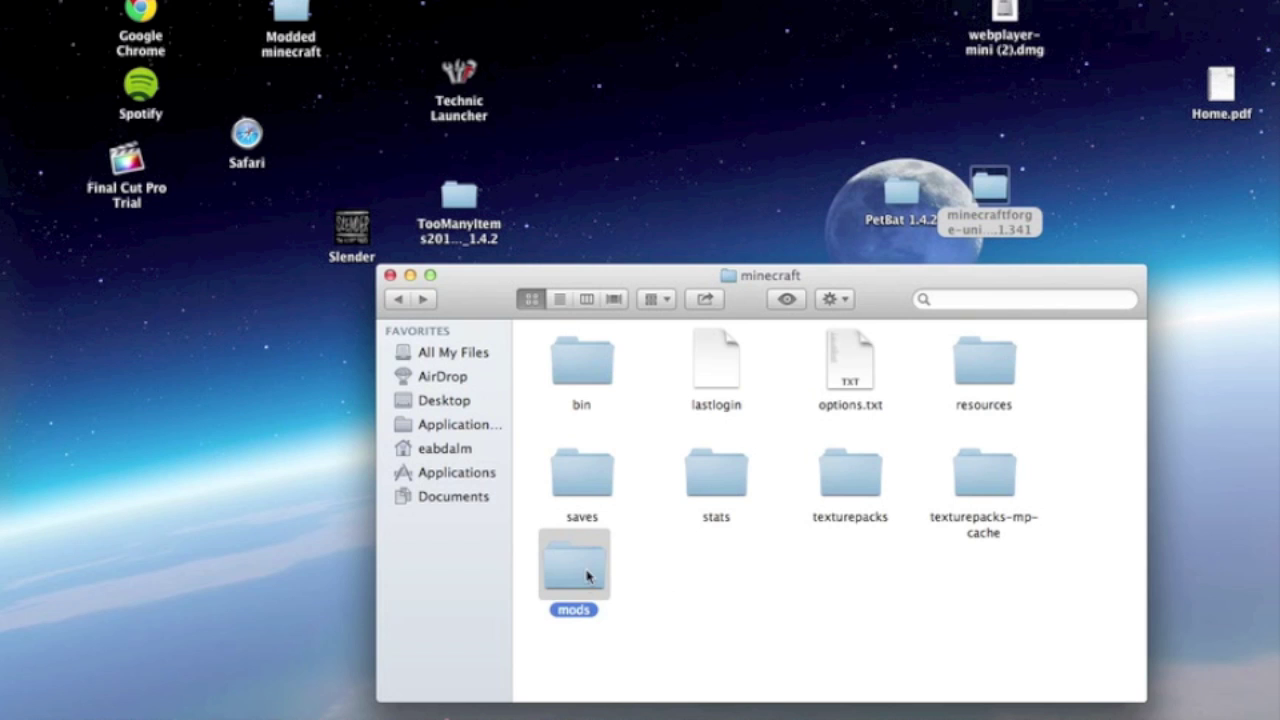
Move the PetBat 1.4.2 folder from the desktop into the mods folder and close the Finder window
double_click(588, 576)
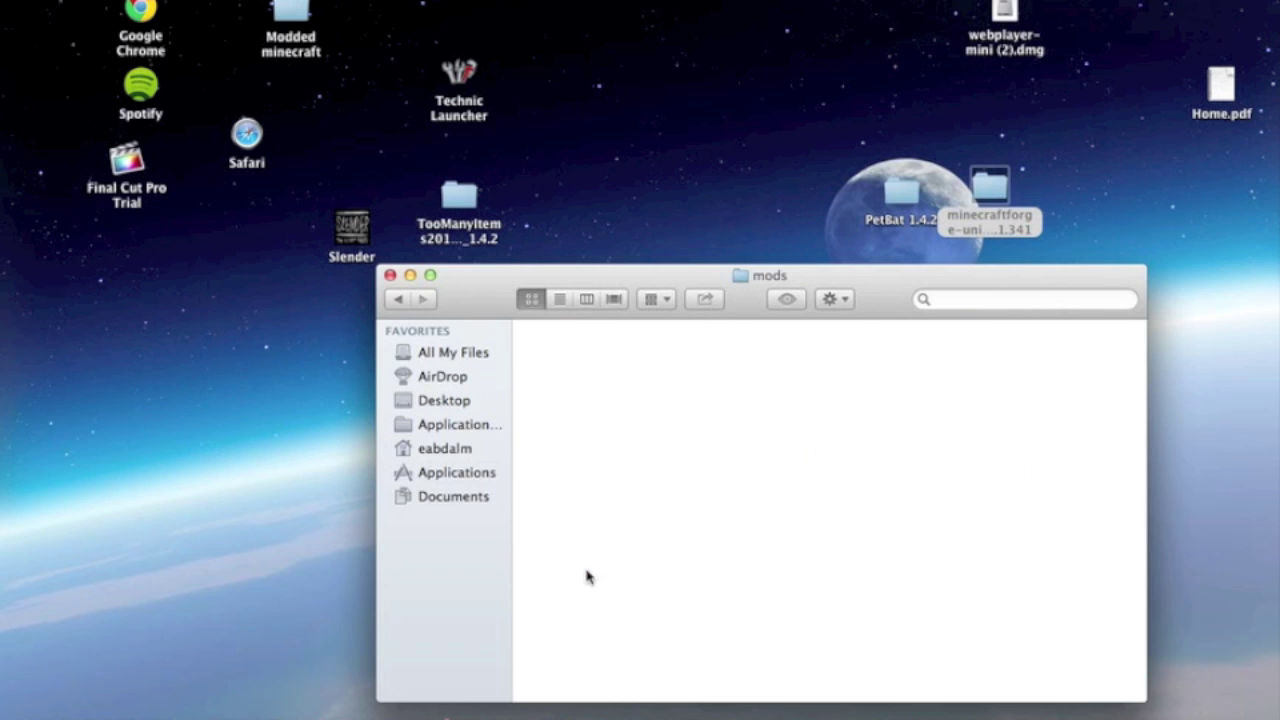
click(993, 181)
drag(901, 192, 588, 405)
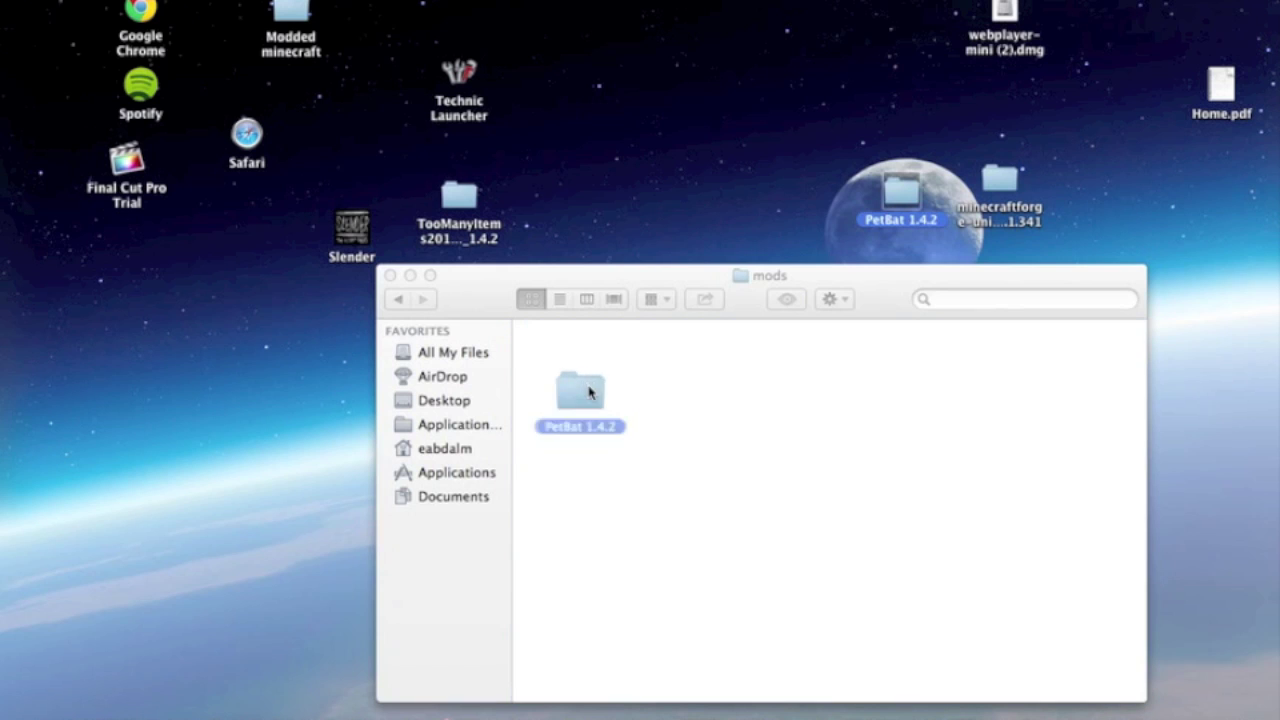
click(391, 285)
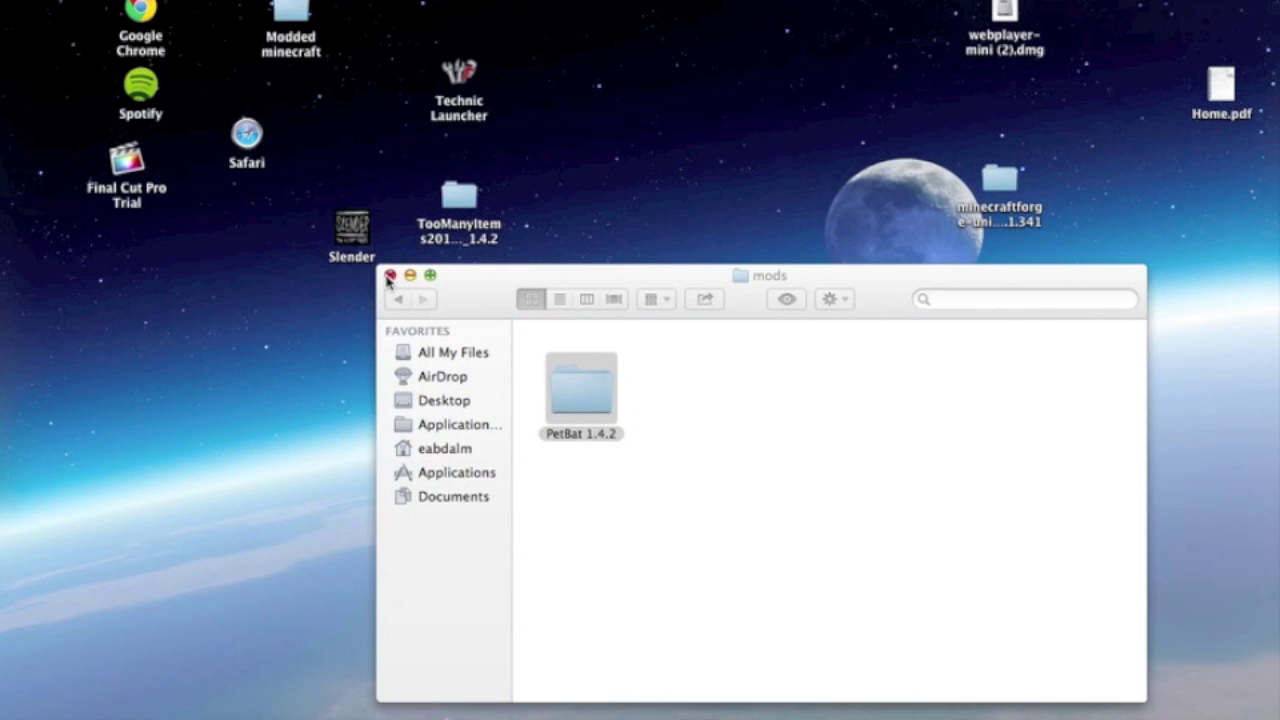
click(390, 275)
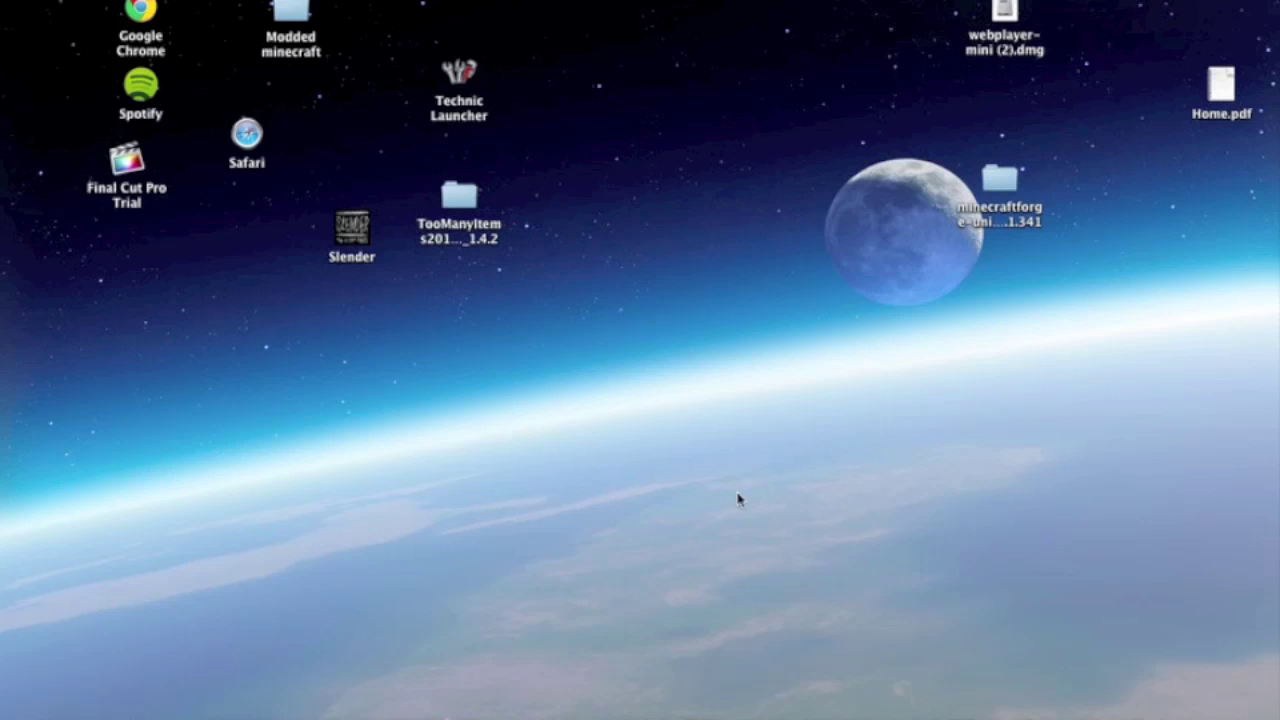
Launch Minecraft, log in with the remembered account credentials and enlarge the game window
mouse_move(714, 712)
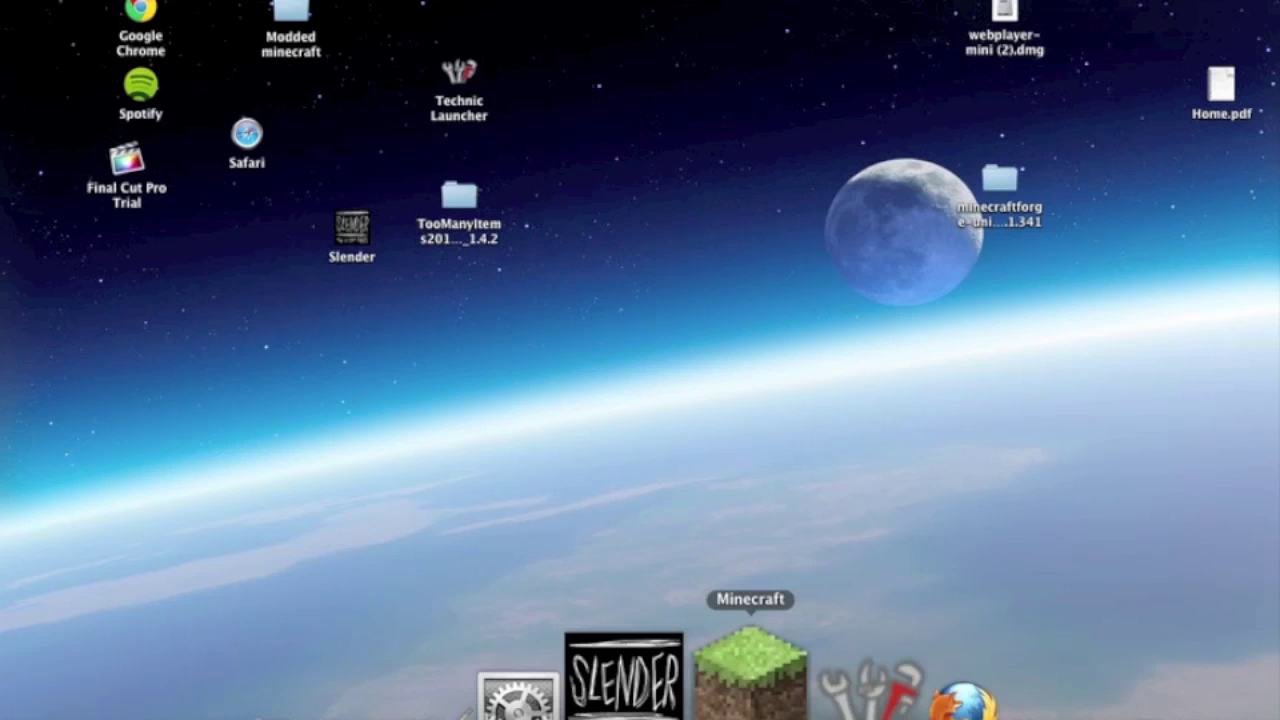
click(748, 665)
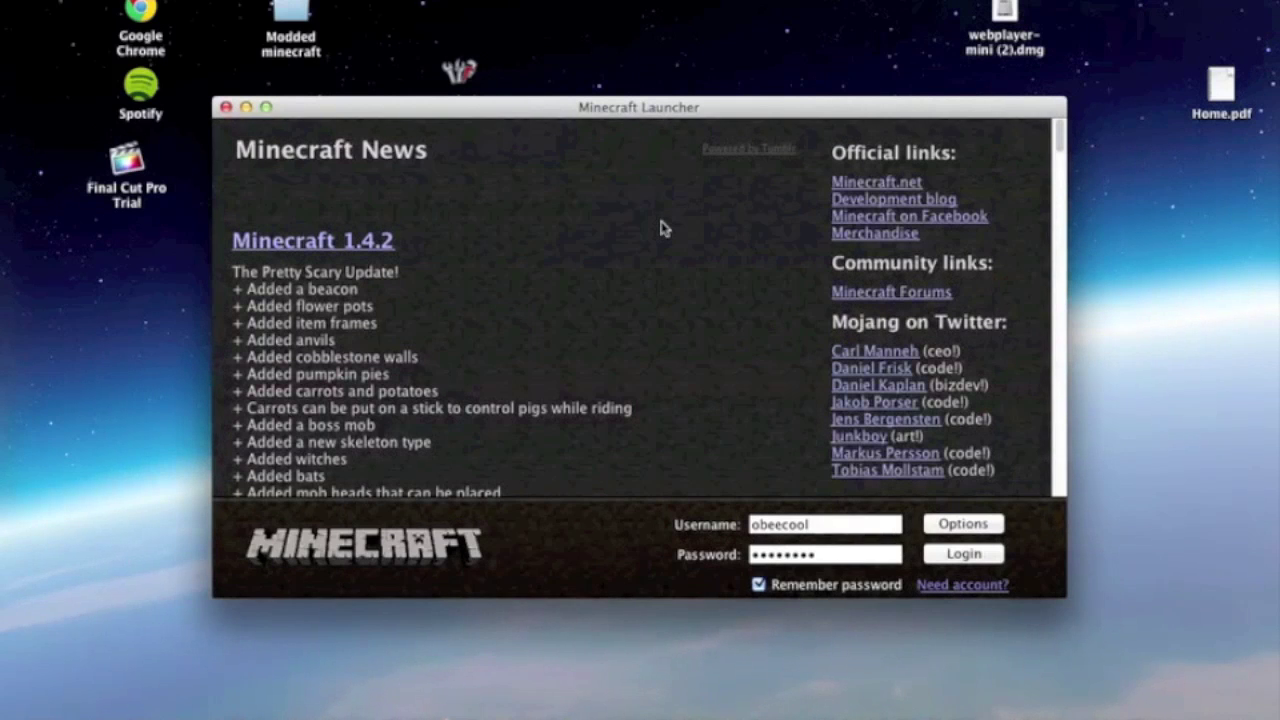
click(961, 555)
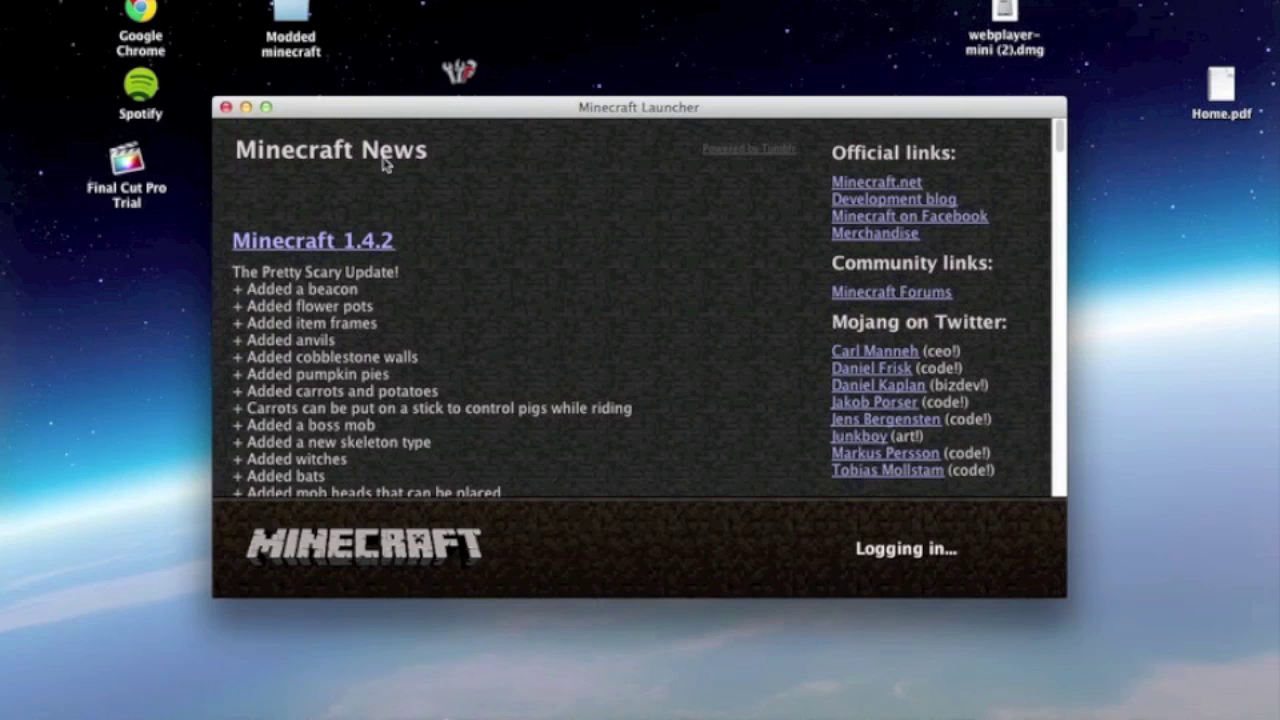
click(266, 108)
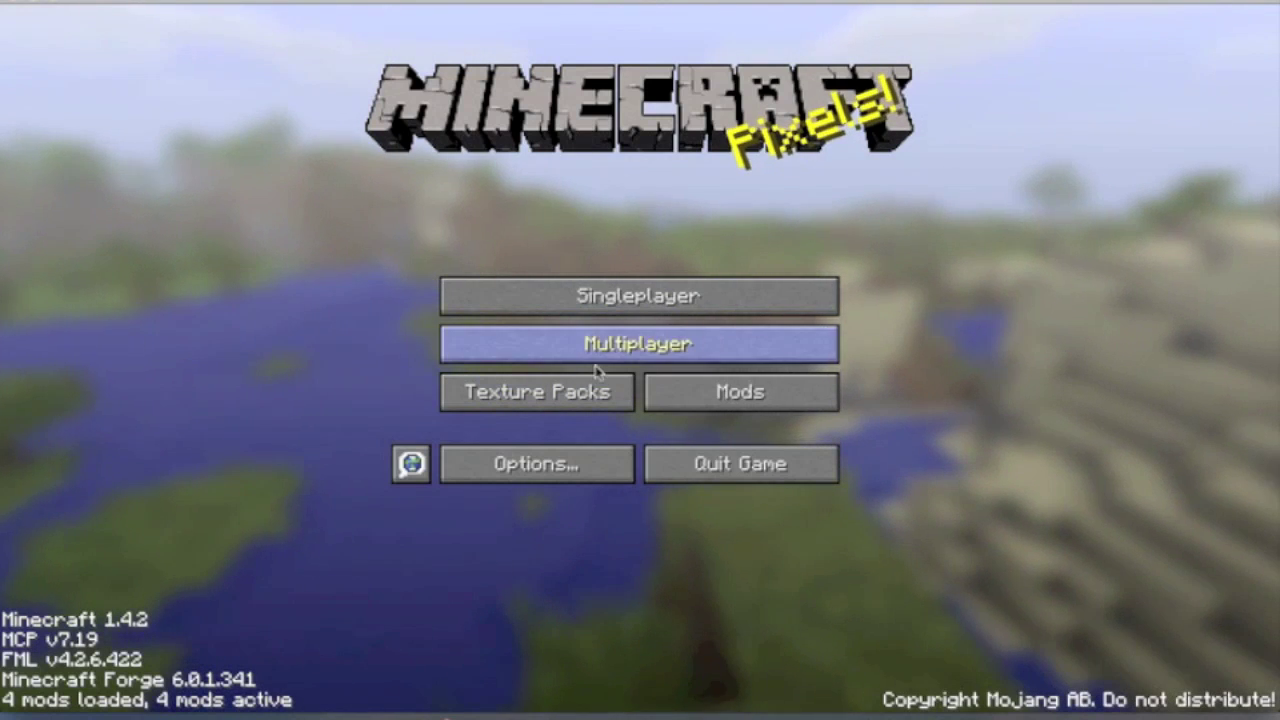
Check the Pet Bat, Minecraft Forge, Forge Mod Loader and Minecraft Coder Pack entries in the mod list, and quit the game
click(724, 396)
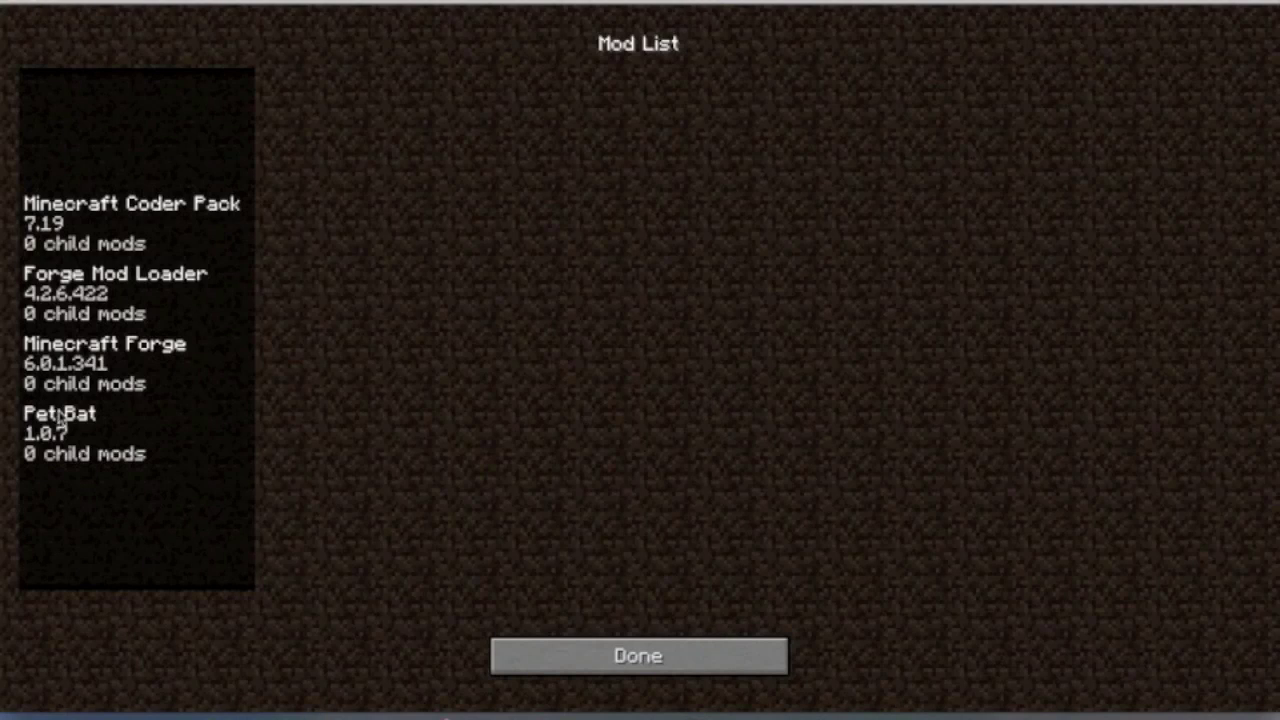
click(70, 425)
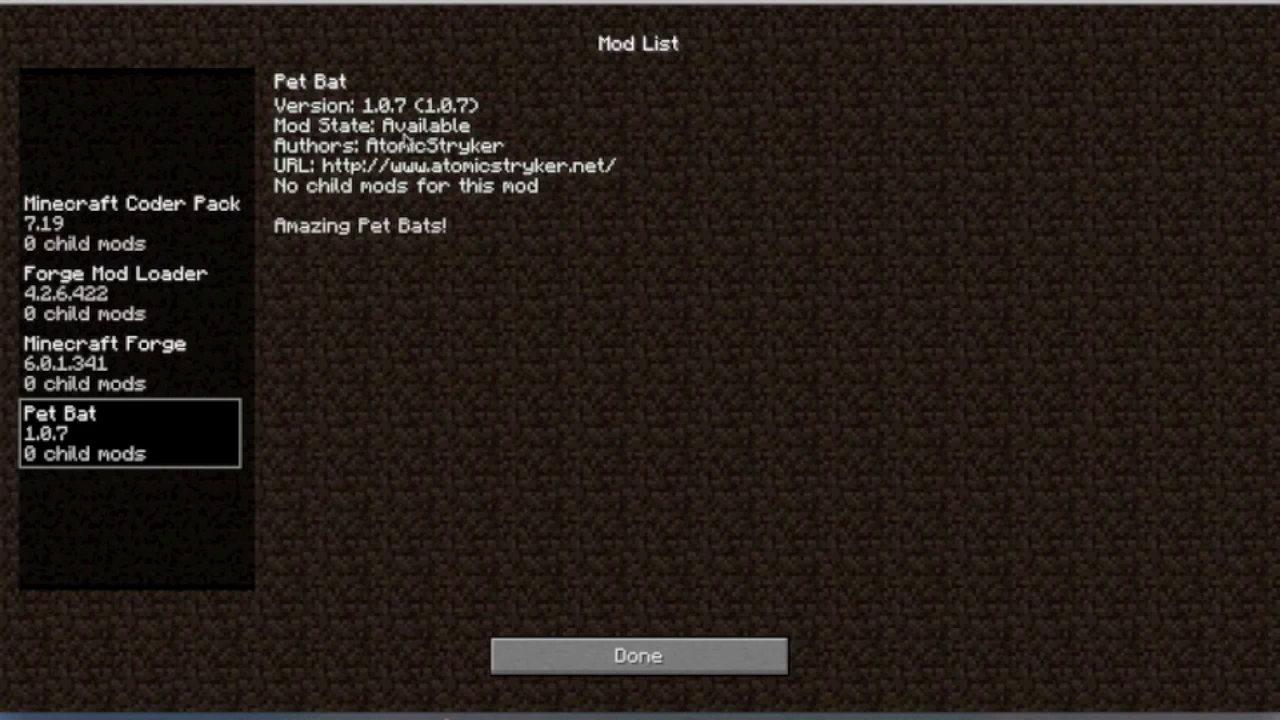
click(113, 370)
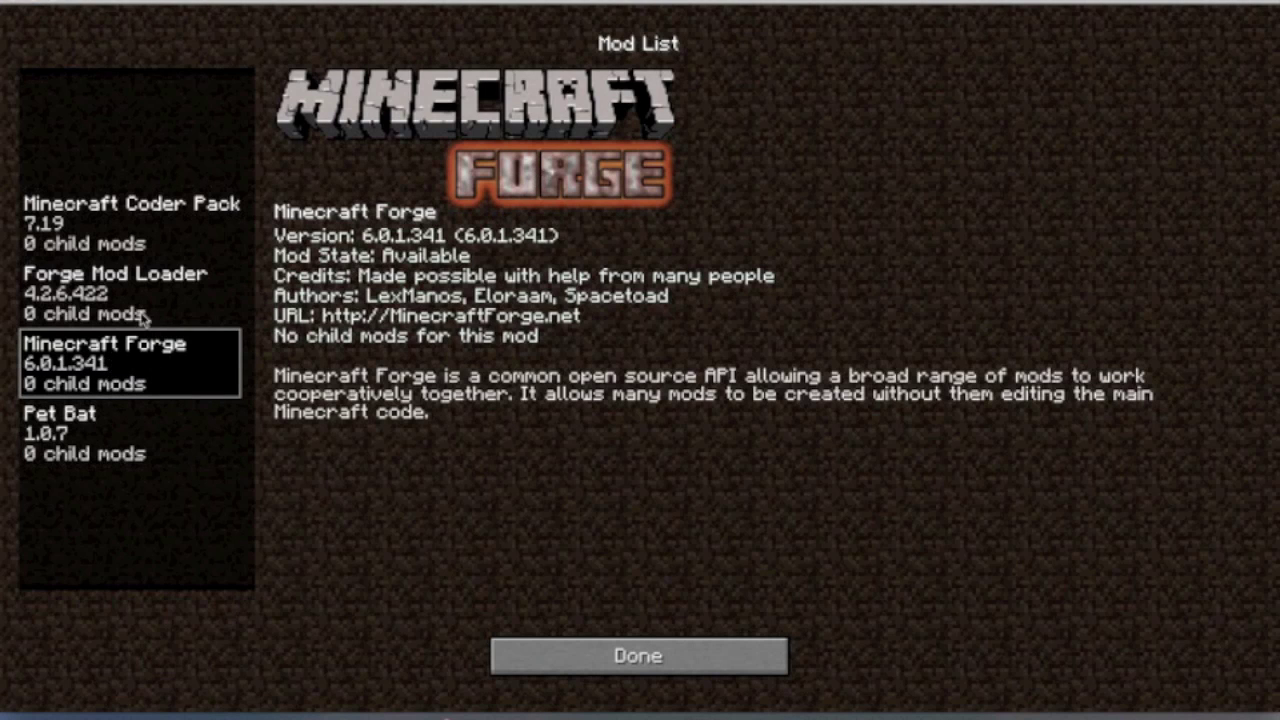
click(143, 316)
click(122, 200)
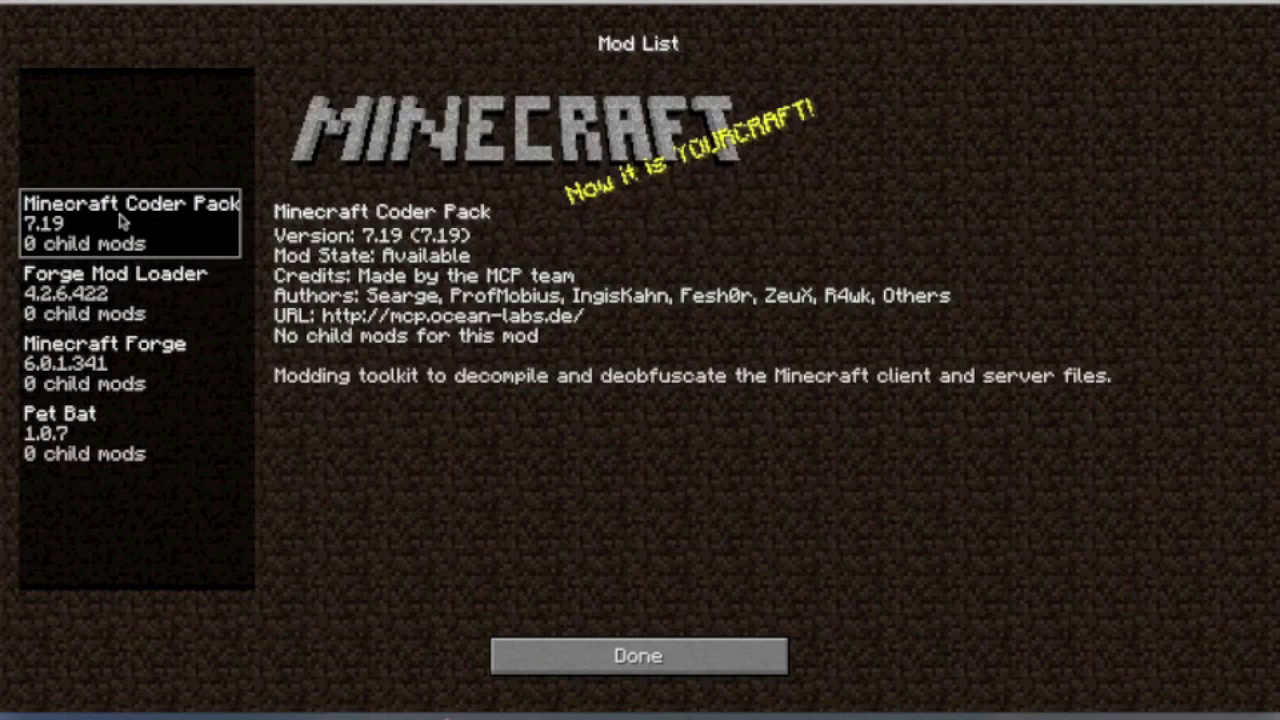
click(616, 668)
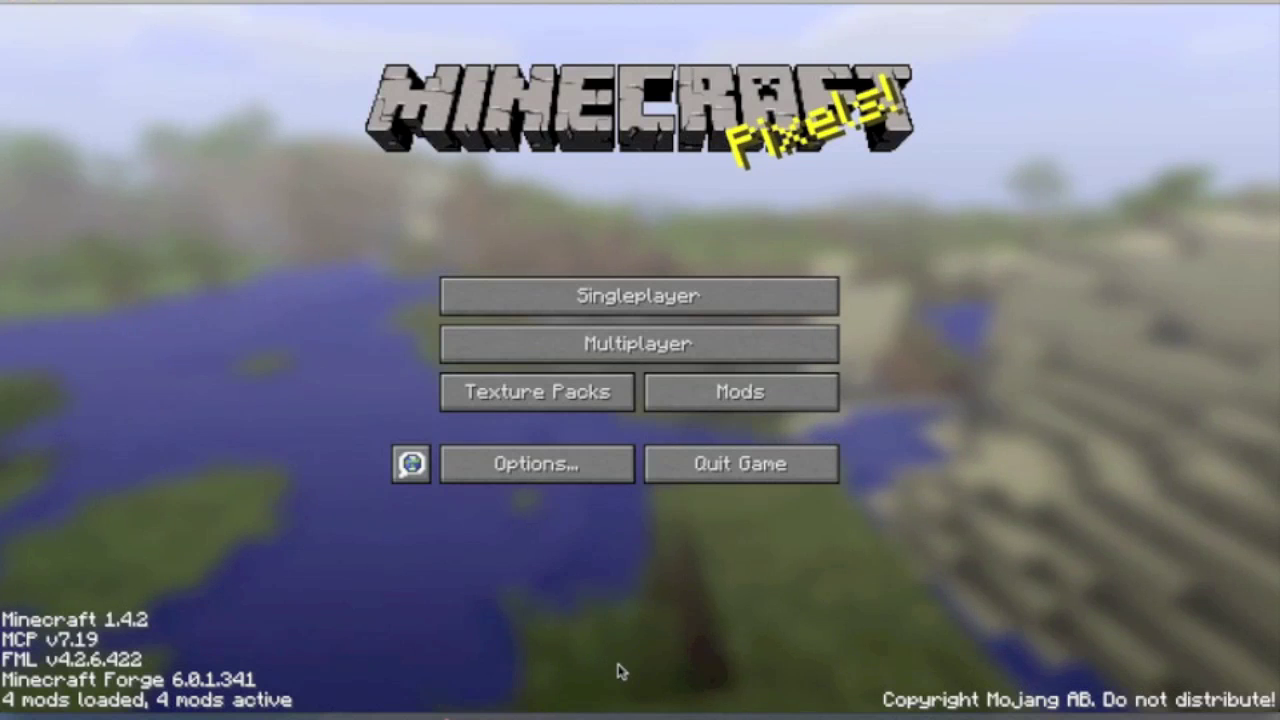
click(750, 477)
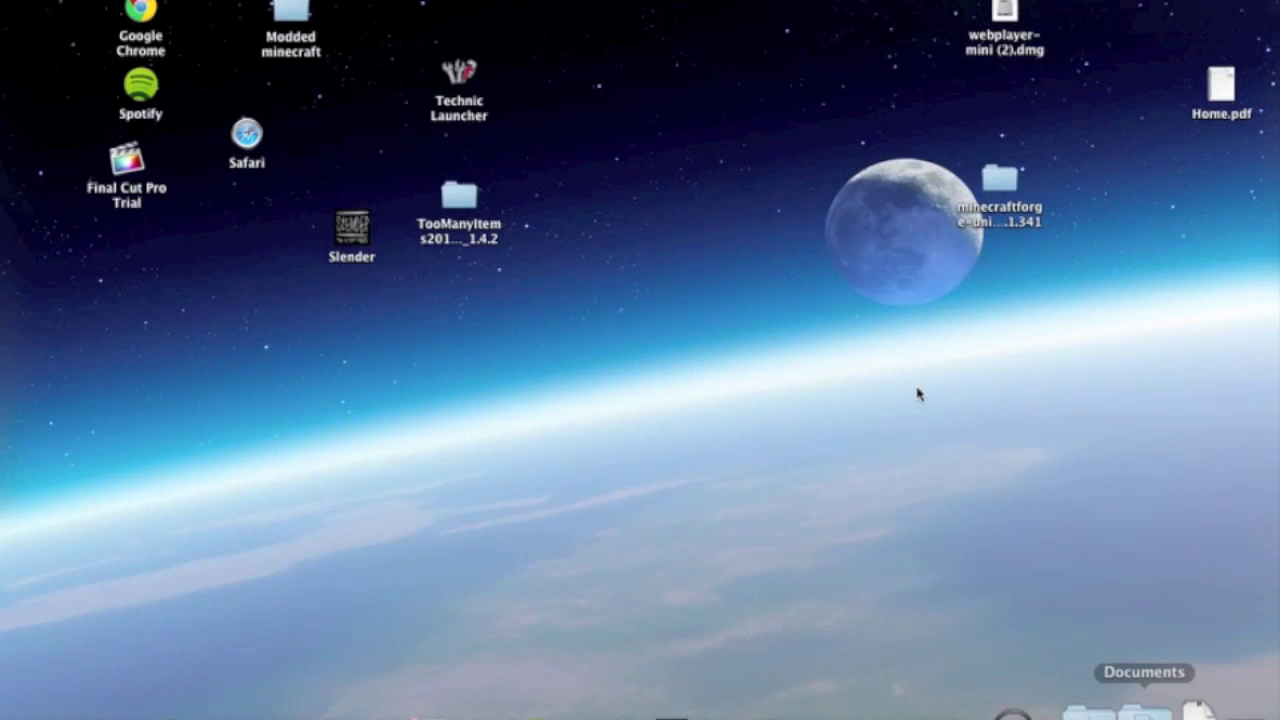